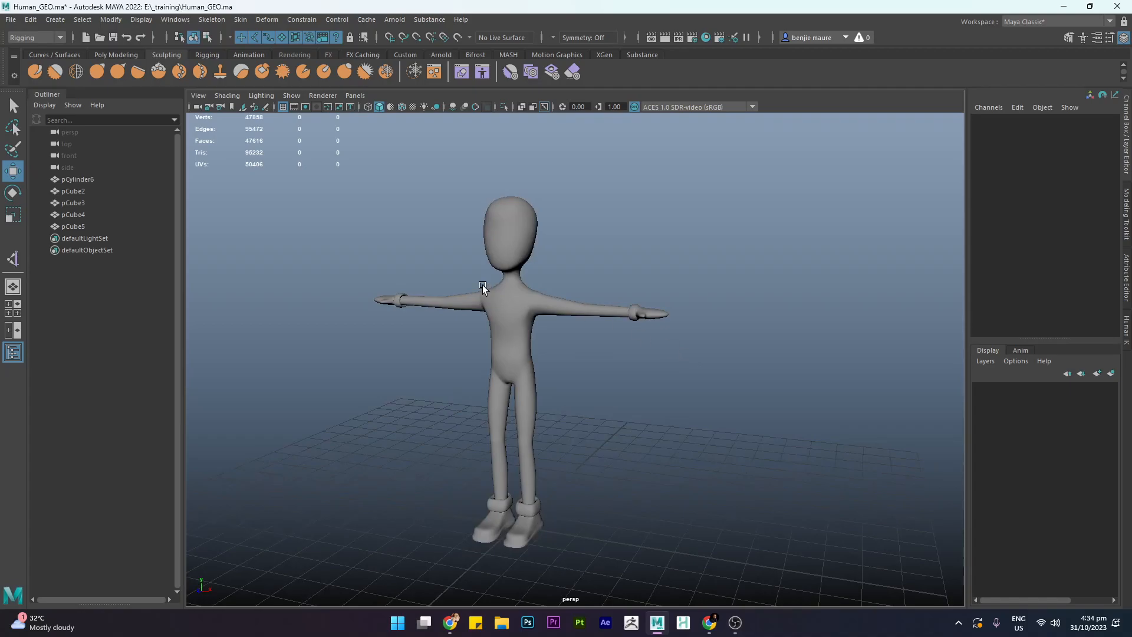
# - Select all the character's meshes and delete their construction history
pyautogui.click(526, 305)
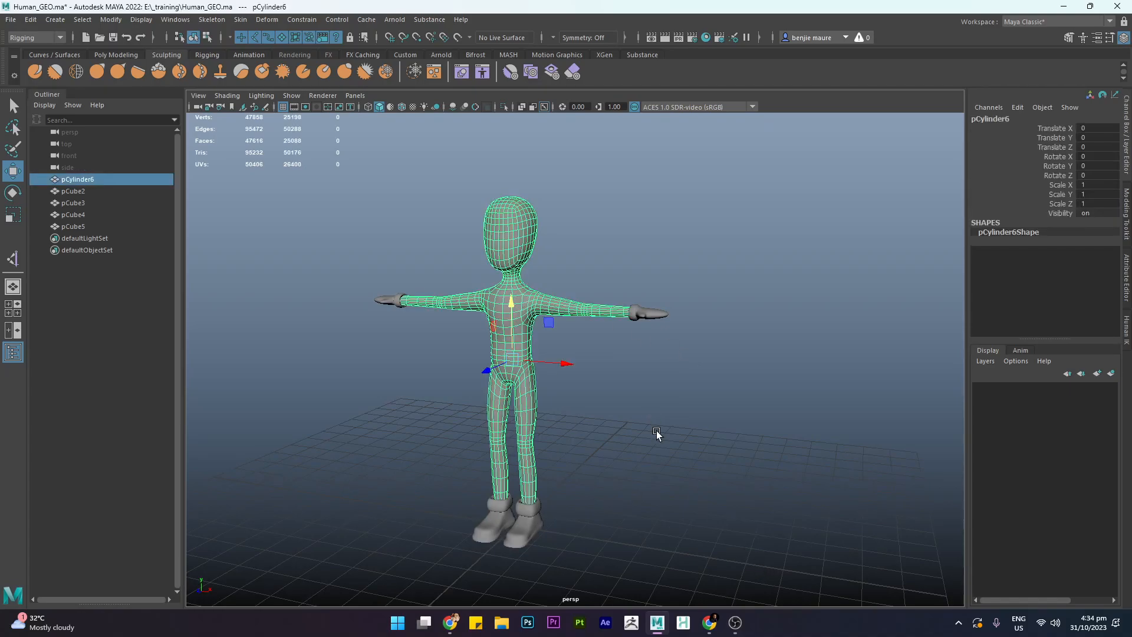
pyautogui.keyDown('alt'); pyautogui.moveTo(720, 386); pyautogui.dragTo(668, 349); pyautogui.keyUp('alt')
pyautogui.click(669, 348)
pyautogui.click(569, 224)
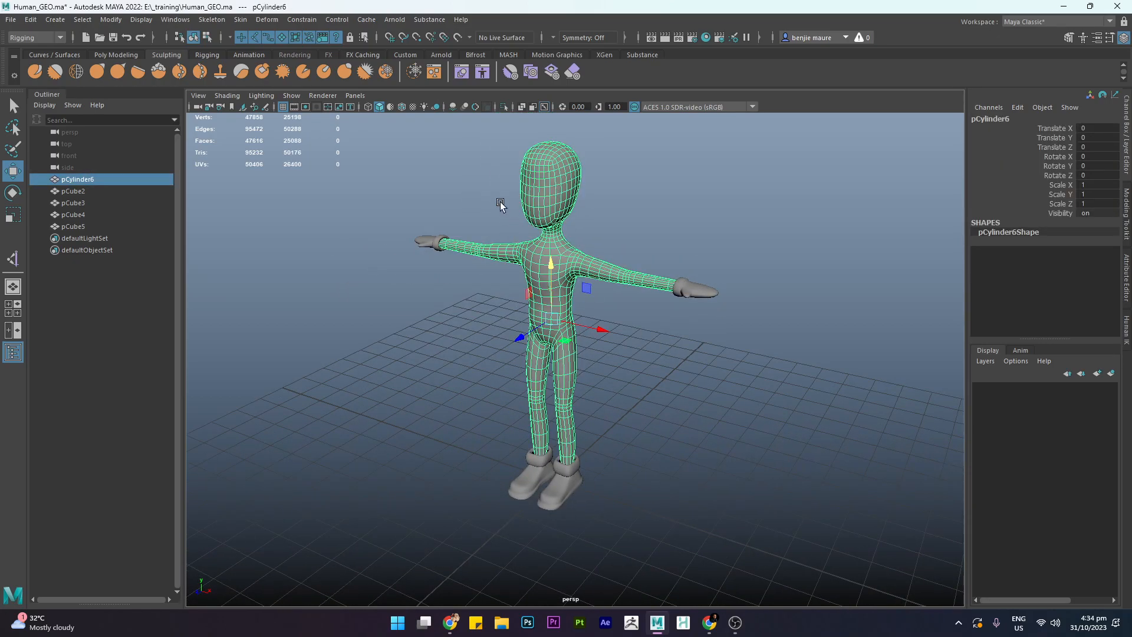
pyautogui.moveTo(395, 178); pyautogui.dragTo(808, 525)
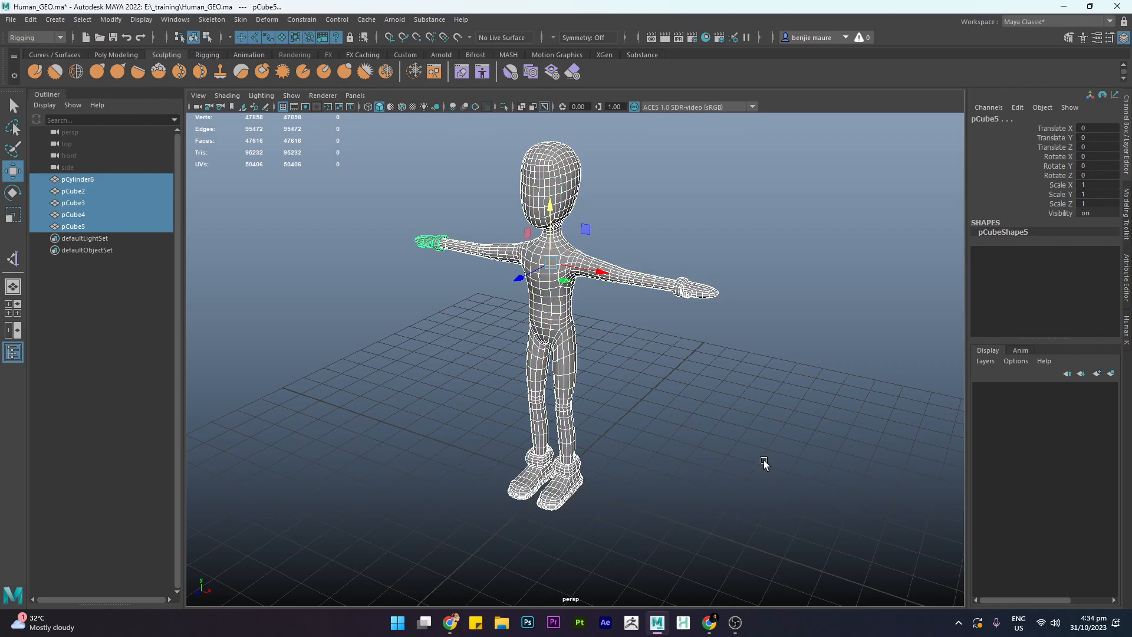
pyautogui.moveTo(410, 140); pyautogui.dragTo(853, 529)
pyautogui.click(31, 21)
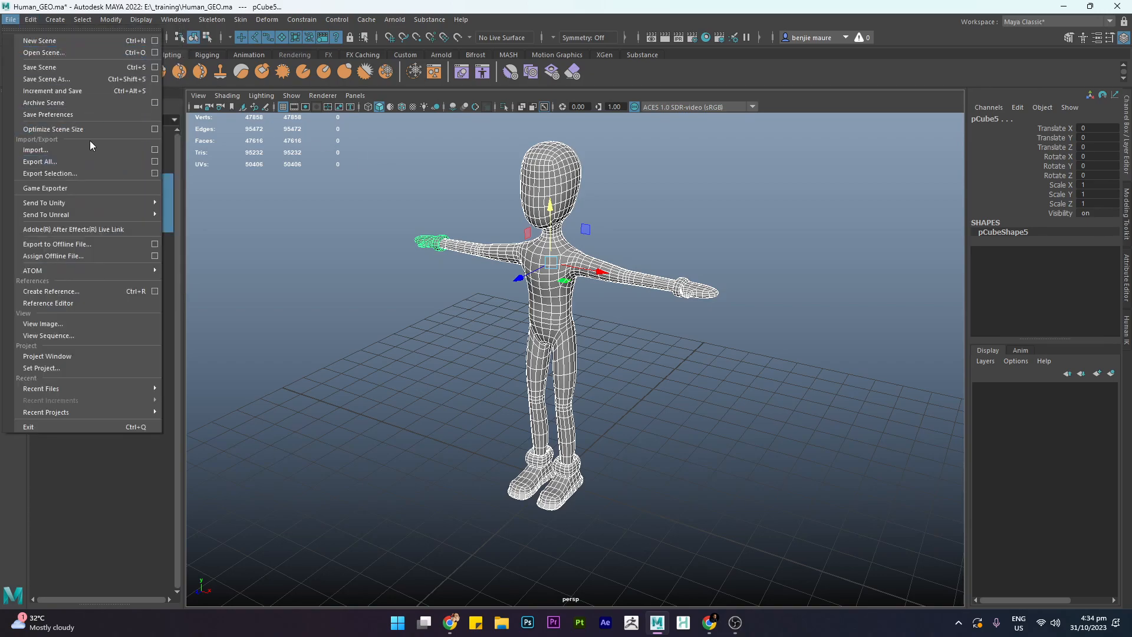
pyautogui.moveTo(151, 160)
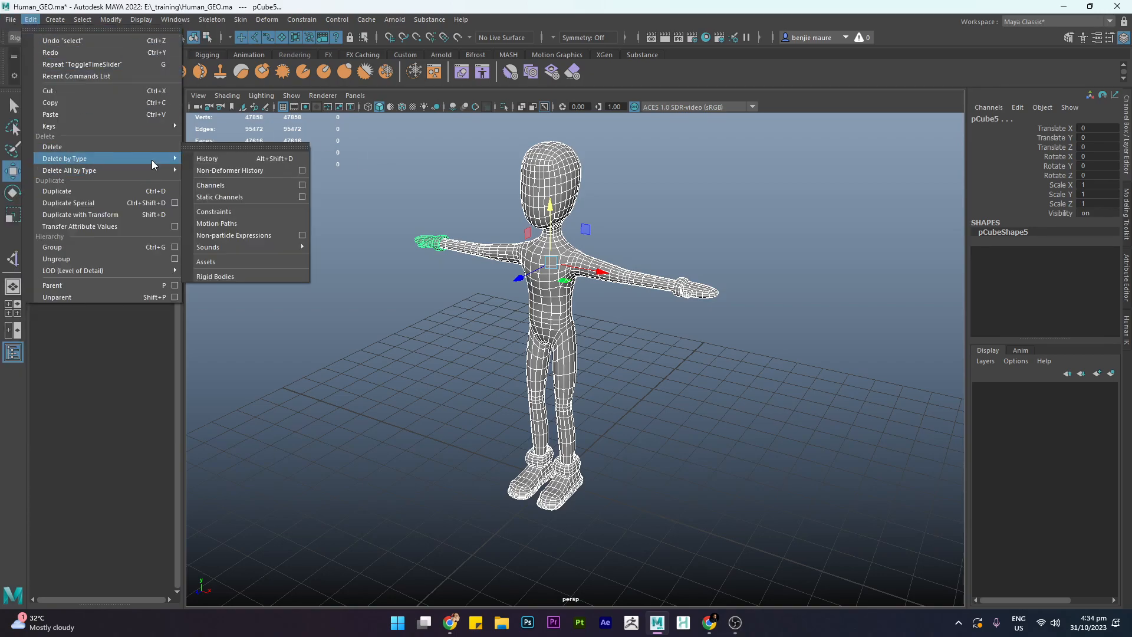
pyautogui.click(236, 159)
# - Check the transform channels of all the character's meshes, then clear the selection
pyautogui.moveTo(379, 141); pyautogui.dragTo(848, 548)
pyautogui.moveTo(1069, 340); pyautogui.dragTo(1053, 298)
pyautogui.click(766, 295)
pyautogui.moveTo(724, 275)
pyautogui.keyDown('alt'); pyautogui.mouseDown()
pyautogui.moveTo(709, 272)
pyautogui.moveTo(735, 263)
pyautogui.moveTo(743, 278)
pyautogui.mouseUp(); pyautogui.keyUp('alt')
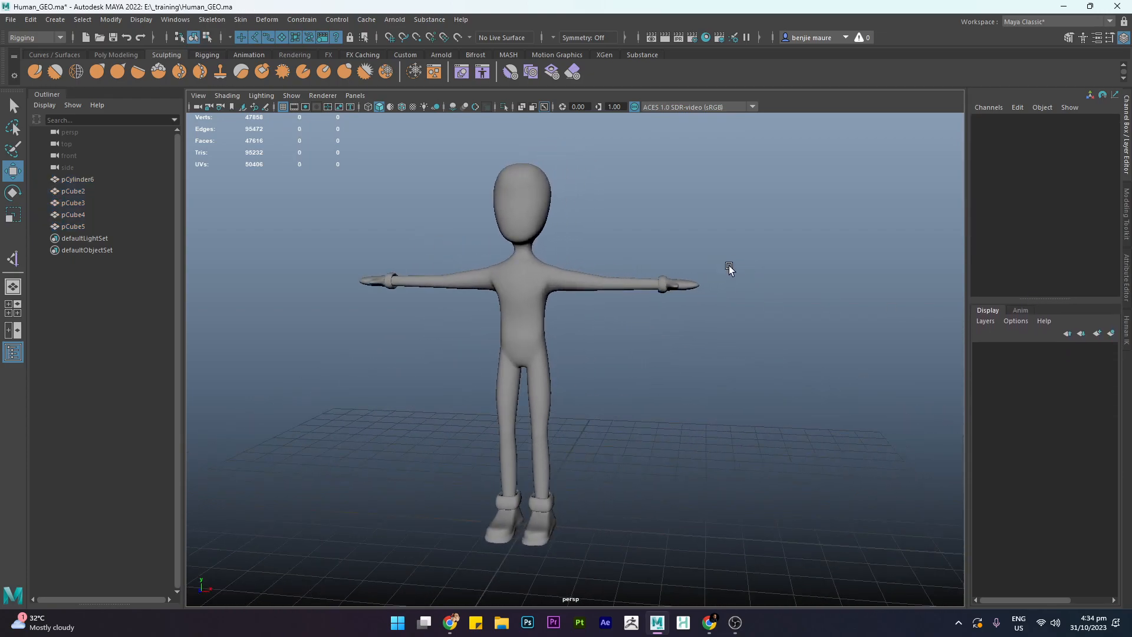
# - Choose the Rigging menu set
pyautogui.click(47, 39)
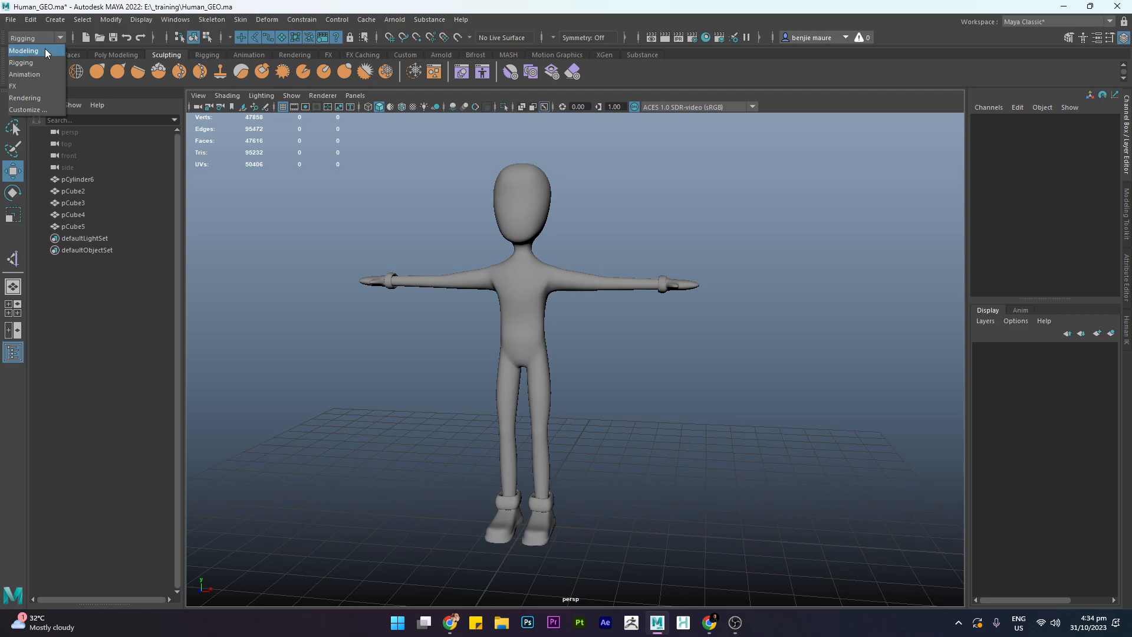
pyautogui.click(45, 64)
pyautogui.click(48, 39)
pyautogui.click(48, 39)
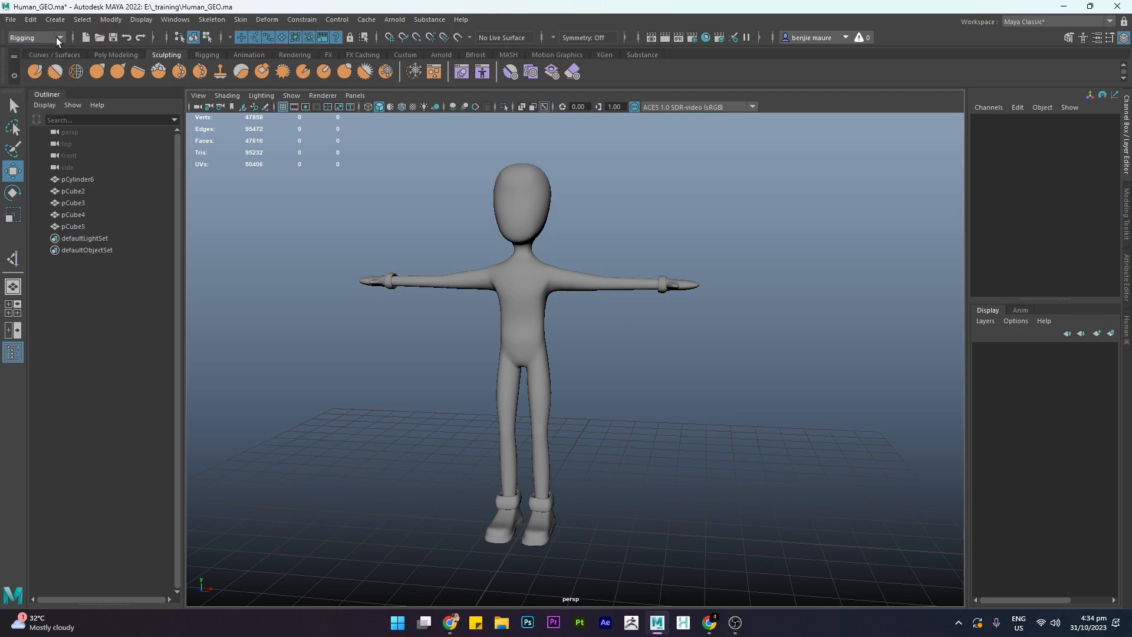
pyautogui.click(56, 38)
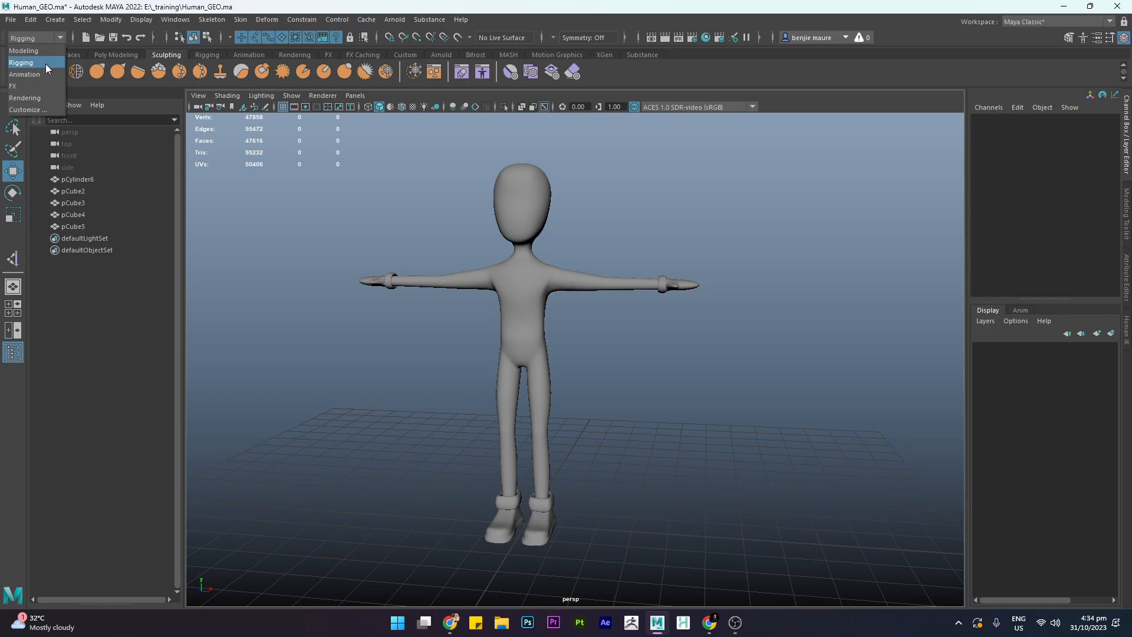
pyautogui.click(44, 64)
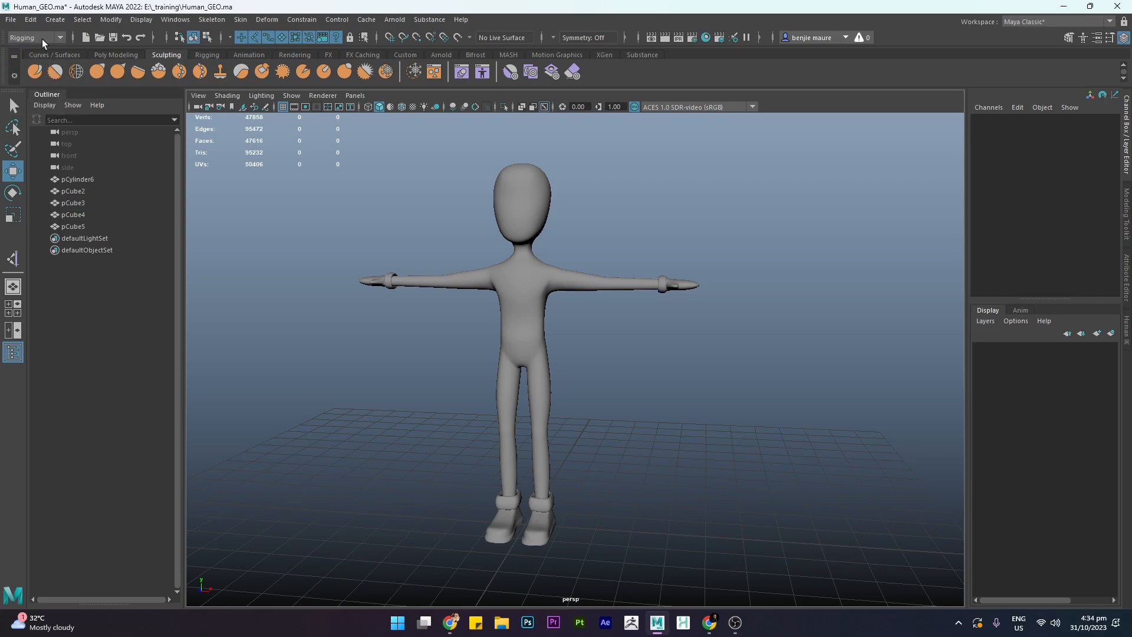
# - Switch to the side view and frame the character's body from the head down to the feet
pyautogui.click(213, 20)
pyautogui.click(223, 26)
pyautogui.press('space')
pyautogui.moveTo(609, 259); pyautogui.dragTo(625, 260)
pyautogui.scroll(-5, 531, 348)
pyautogui.keyDown('alt'); pyautogui.moveTo(540, 366); pyautogui.dragTo(510, 212, button='middle'); pyautogui.keyUp('alt')
pyautogui.scroll(2, 513, 253)
pyautogui.keyDown('alt'); pyautogui.moveTo(493, 281); pyautogui.dragTo(544, 322, button='middle'); pyautogui.keyUp('alt')
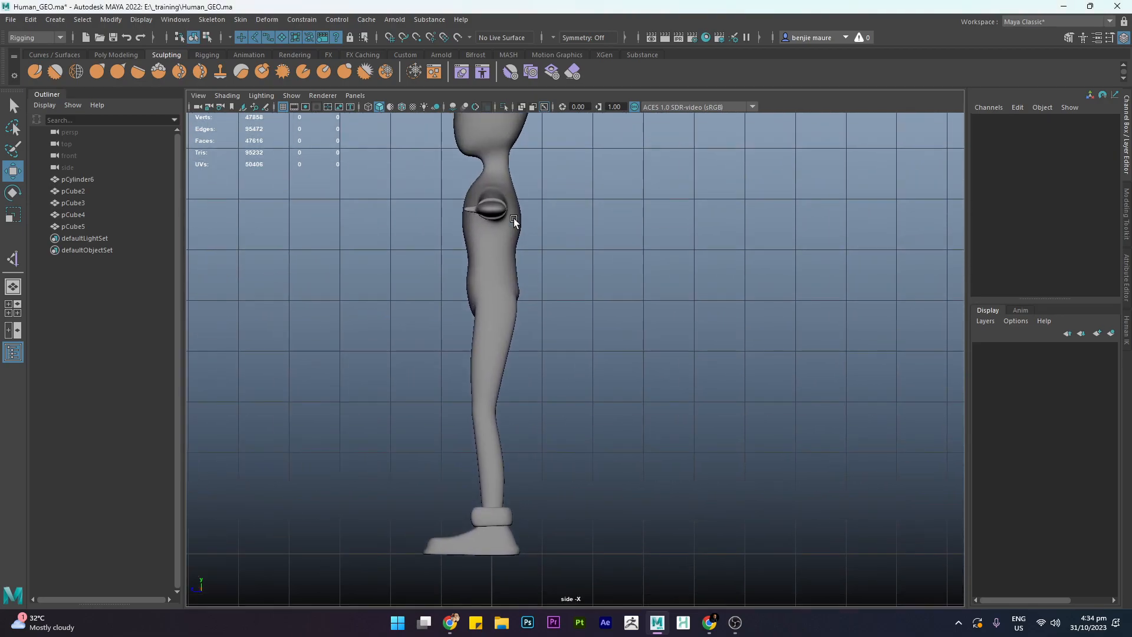
# - Display wireframe on the shaded meshes and turn on X-Ray Joints in the side view
pyautogui.click(401, 107)
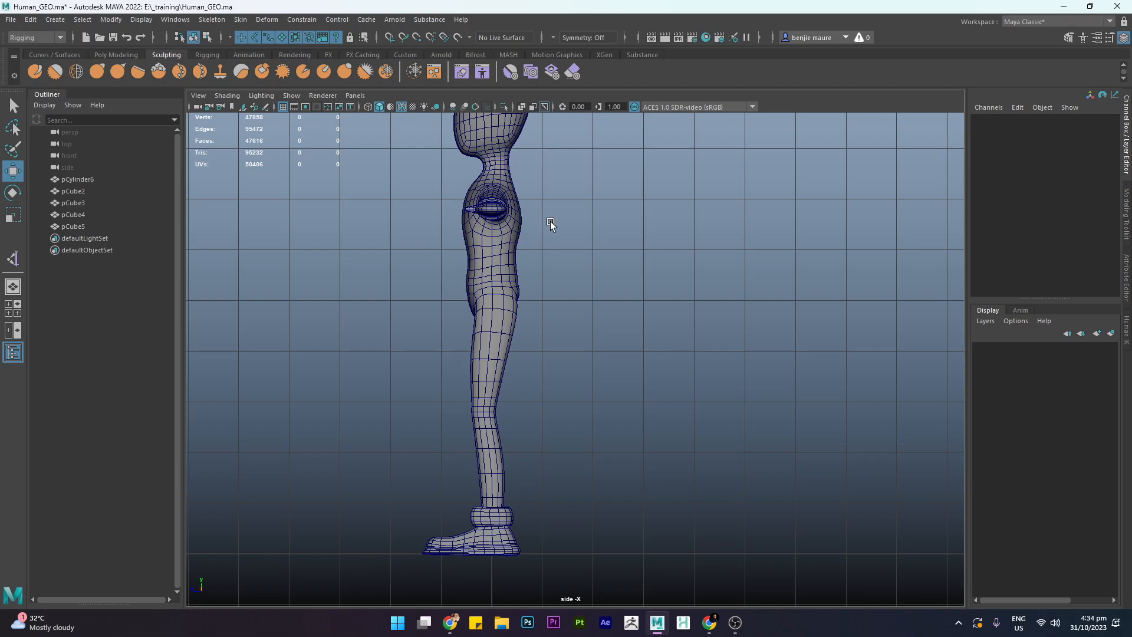
pyautogui.keyDown('alt'); pyautogui.moveTo(550, 221); pyautogui.dragTo(594, 273, button='middle'); pyautogui.keyUp('alt')
pyautogui.scroll(1, 597, 274)
pyautogui.scroll(-1, 600, 238)
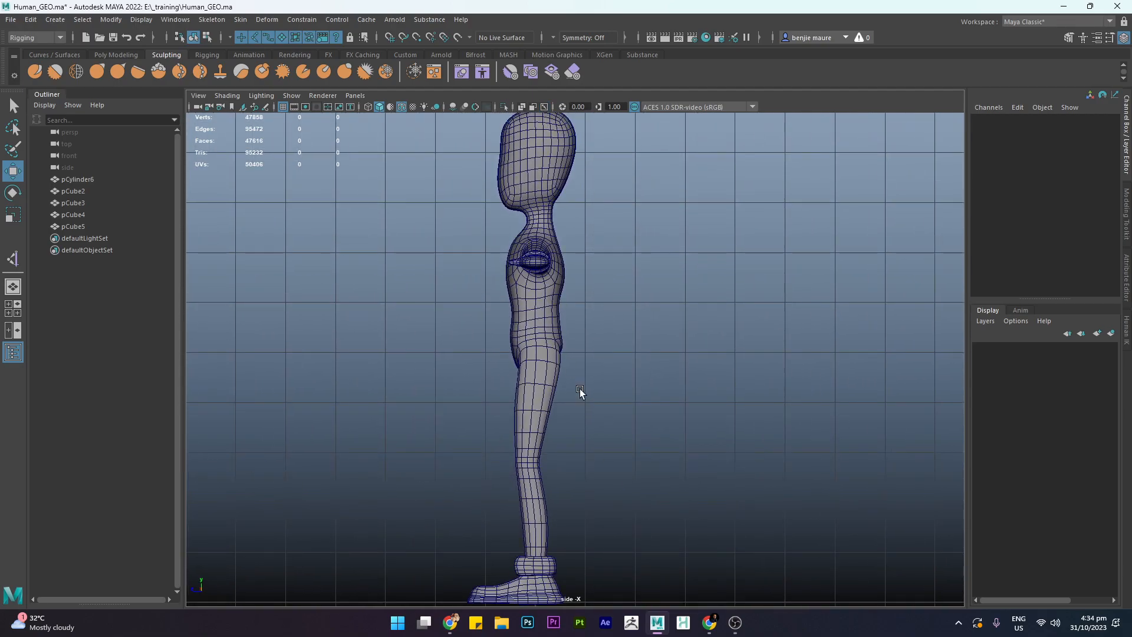
pyautogui.click(547, 107)
pyautogui.keyDown('alt'); pyautogui.moveTo(613, 378); pyautogui.dragTo(617, 236, button='middle'); pyautogui.keyUp('alt')
pyautogui.scroll(1, 549, 210)
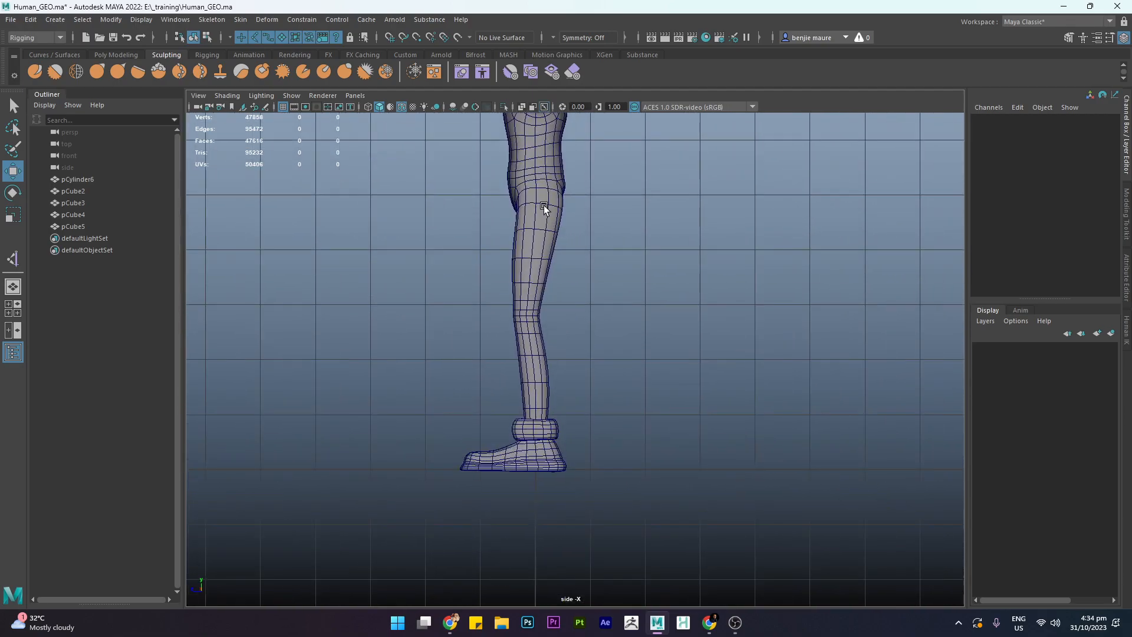
# - Start the Create Joints tool and place the root joint of the leg at the hip in the side view
pyautogui.click(213, 19)
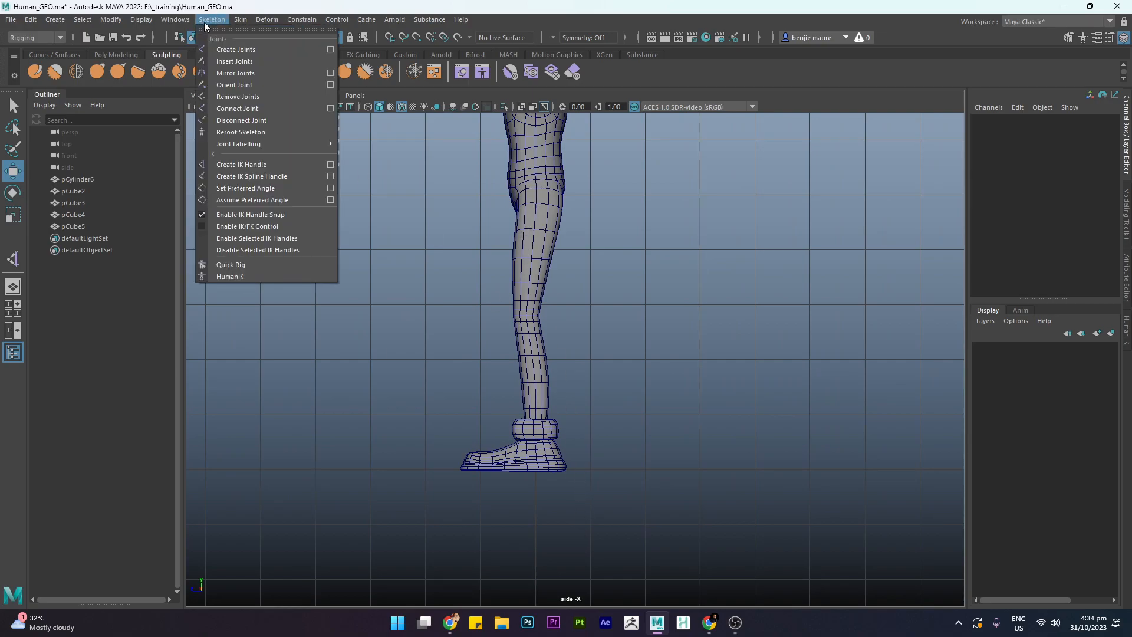
pyautogui.click(250, 50)
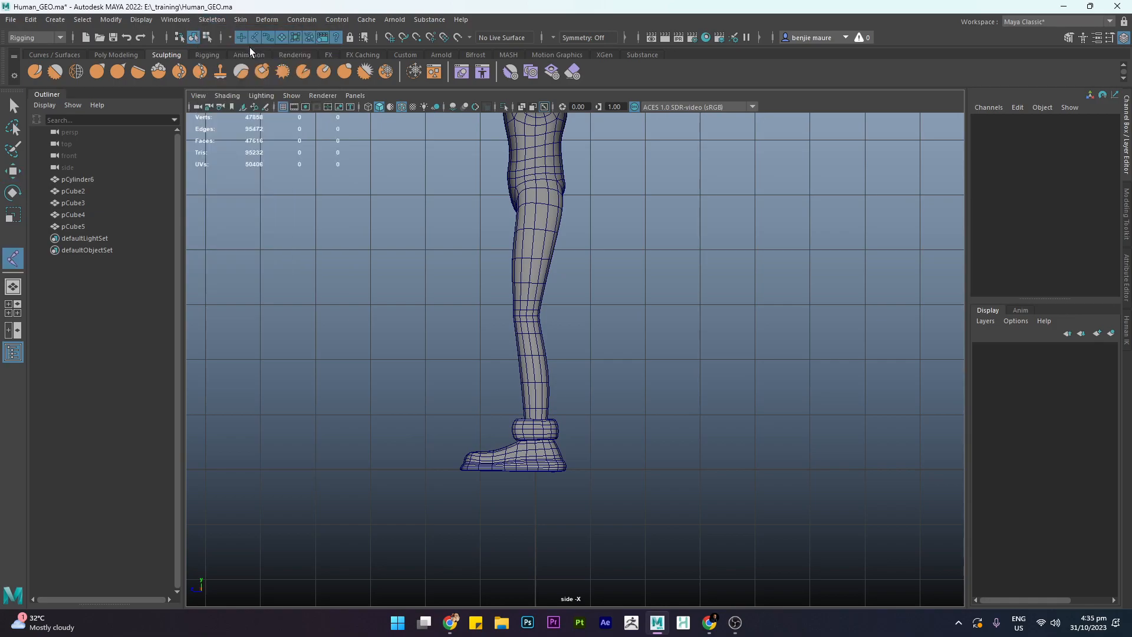
pyautogui.keyDown('alt'); pyautogui.moveTo(576, 195); pyautogui.dragTo(541, 253, button='middle'); pyautogui.keyUp('alt')
pyautogui.keyDown('alt'); pyautogui.moveTo(528, 265); pyautogui.dragTo(614, 301, button='right'); pyautogui.keyUp('alt')
pyautogui.scroll(5, 555, 268)
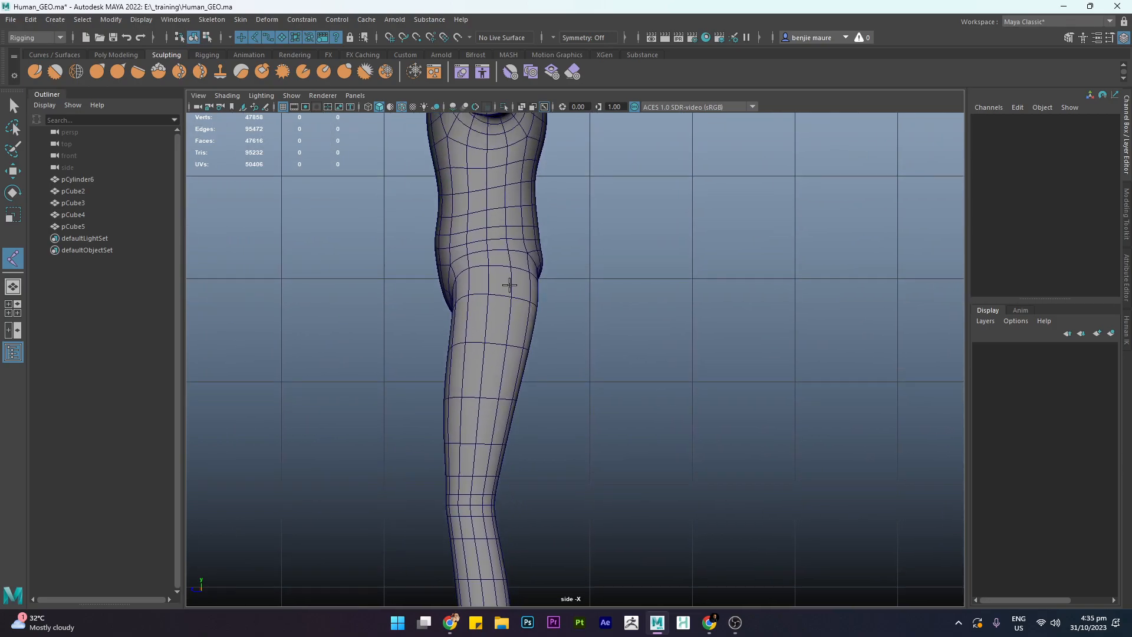
pyautogui.keyDown('alt'); pyautogui.moveTo(511, 260); pyautogui.dragTo(542, 194, button='middle'); pyautogui.keyUp('alt')
pyautogui.scroll(3, 538, 235)
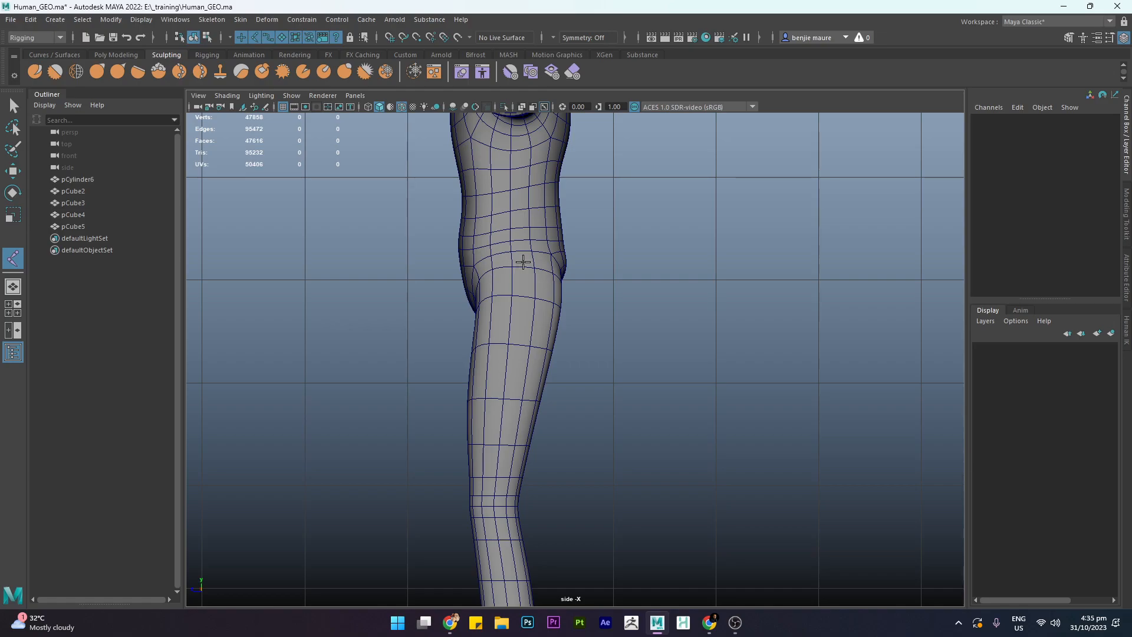
pyautogui.click(523, 262)
# - Continue the joint chain with joints at the knee, ankle, ball of the foot and toe tip, and finish it
pyautogui.keyDown('alt'); pyautogui.moveTo(545, 427); pyautogui.dragTo(487, 299, button='middle'); pyautogui.keyUp('alt')
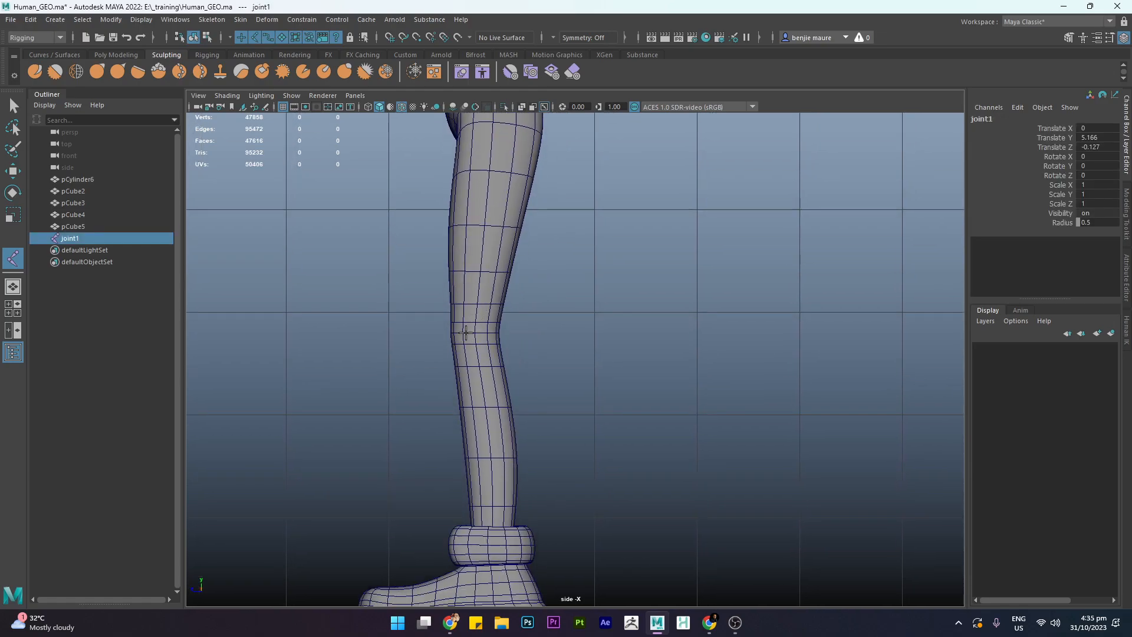
pyautogui.click(463, 333)
pyautogui.moveTo(515, 523)
pyautogui.keyDown('alt'); pyautogui.mouseDown(button='middle')
pyautogui.moveTo(494, 323)
pyautogui.moveTo(505, 303)
pyautogui.mouseUp(button='middle'); pyautogui.keyUp('alt')
pyautogui.click(475, 347)
pyautogui.click(432, 354)
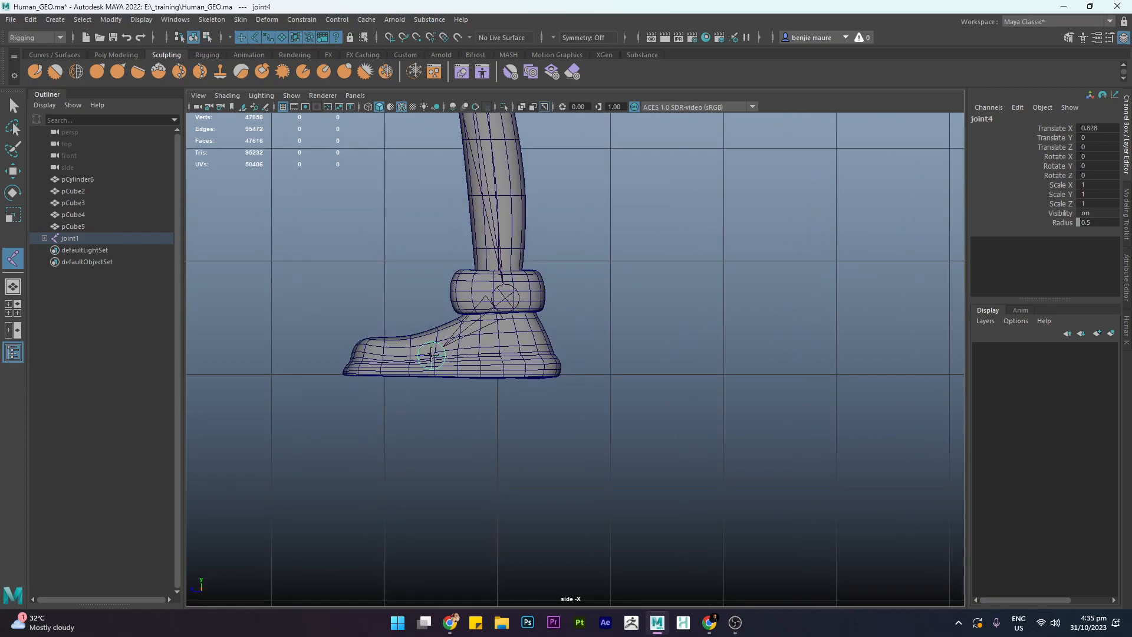
pyautogui.click(342, 361)
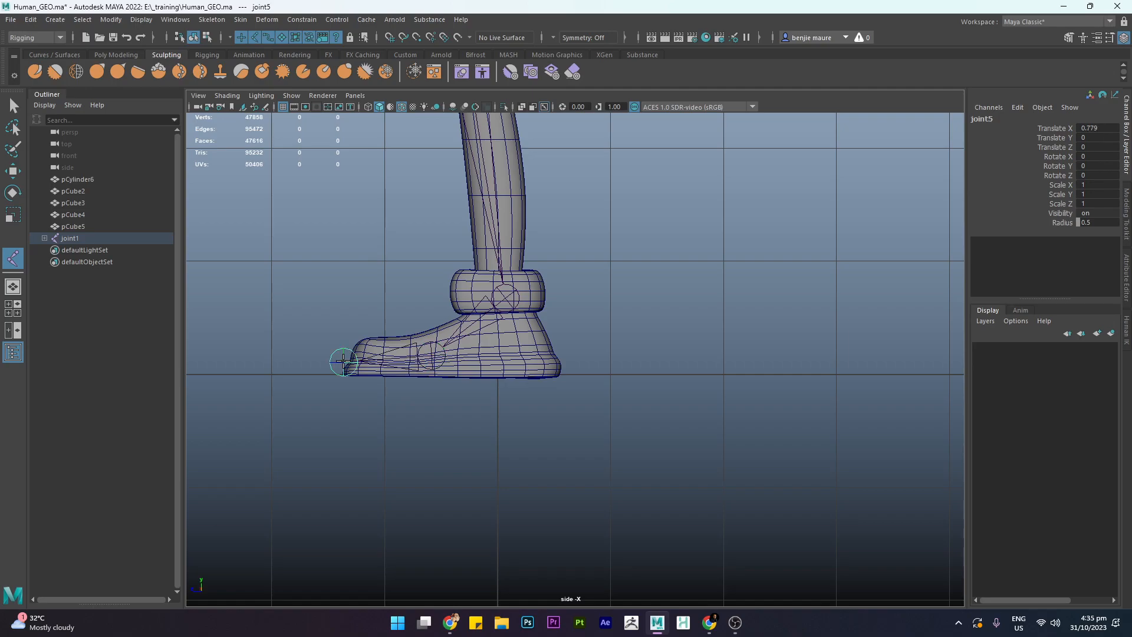
pyautogui.press('Return')
# - In the front view, move the hip joint chain into the character's left leg, at about X 0.376, Y 4.978, Z -0.096
pyautogui.scroll(-8, 592, 225)
pyautogui.keyDown('alt'); pyautogui.moveTo(613, 207); pyautogui.dragTo(609, 270, button='middle'); pyautogui.keyUp('alt')
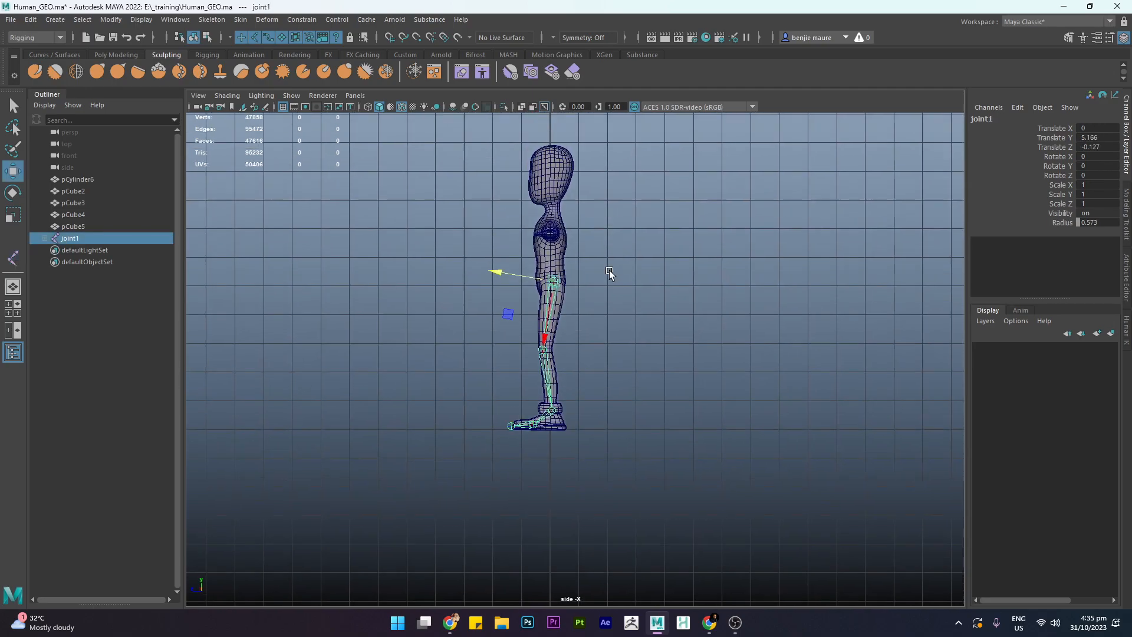
pyautogui.scroll(3, 615, 301)
pyautogui.press('space')
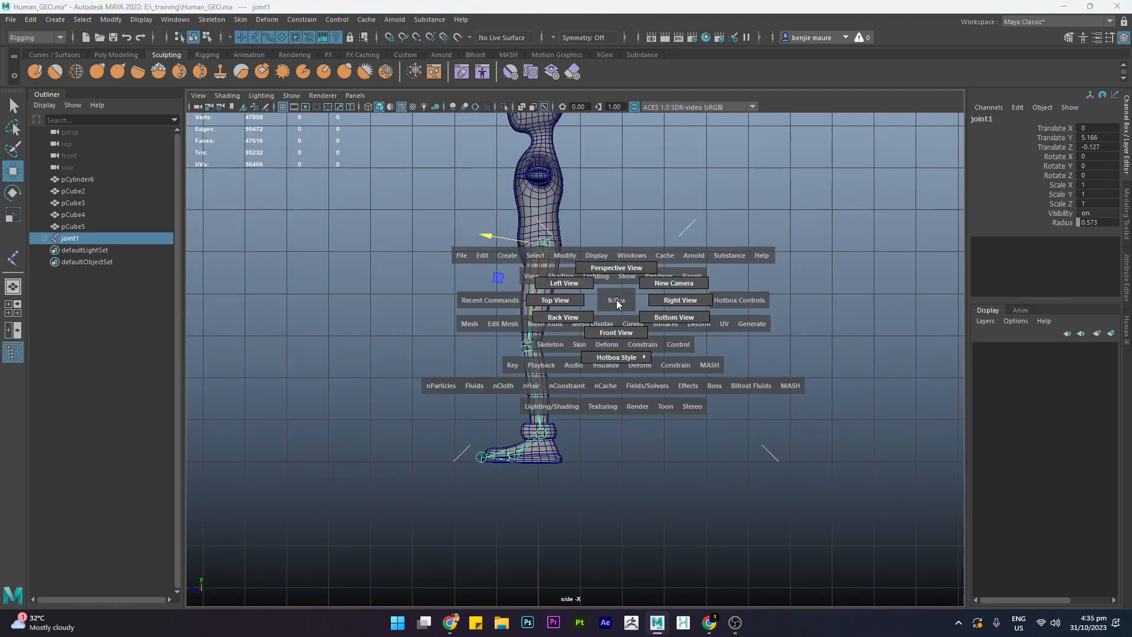
pyautogui.moveTo(616, 303); pyautogui.dragTo(616, 333)
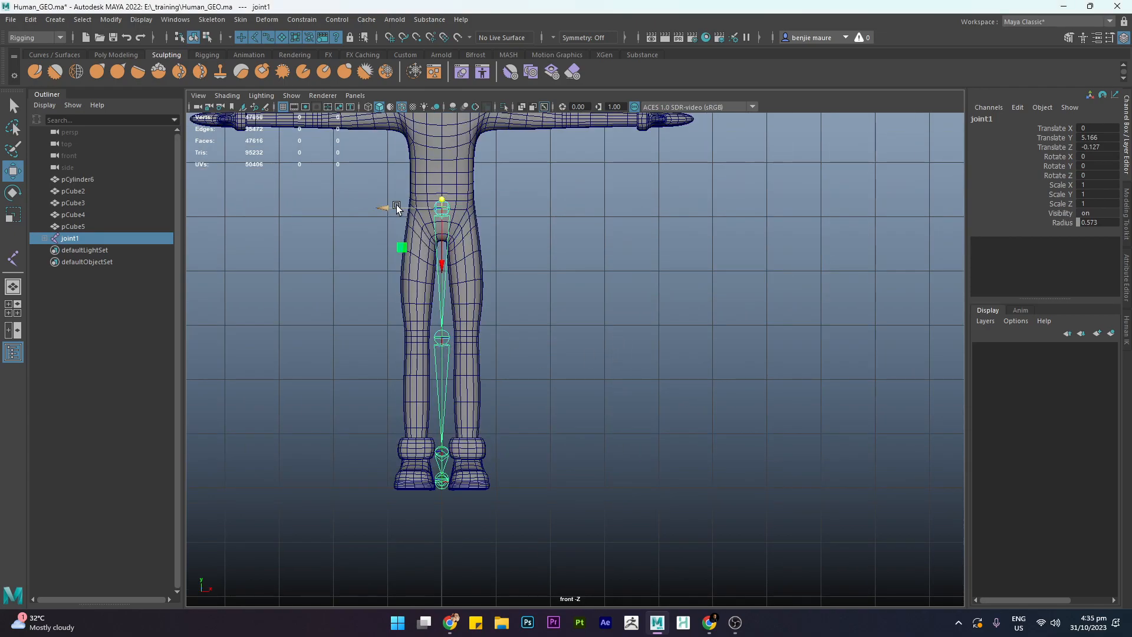
pyautogui.scroll(1, 390, 209)
pyautogui.moveTo(374, 192); pyautogui.dragTo(400, 202)
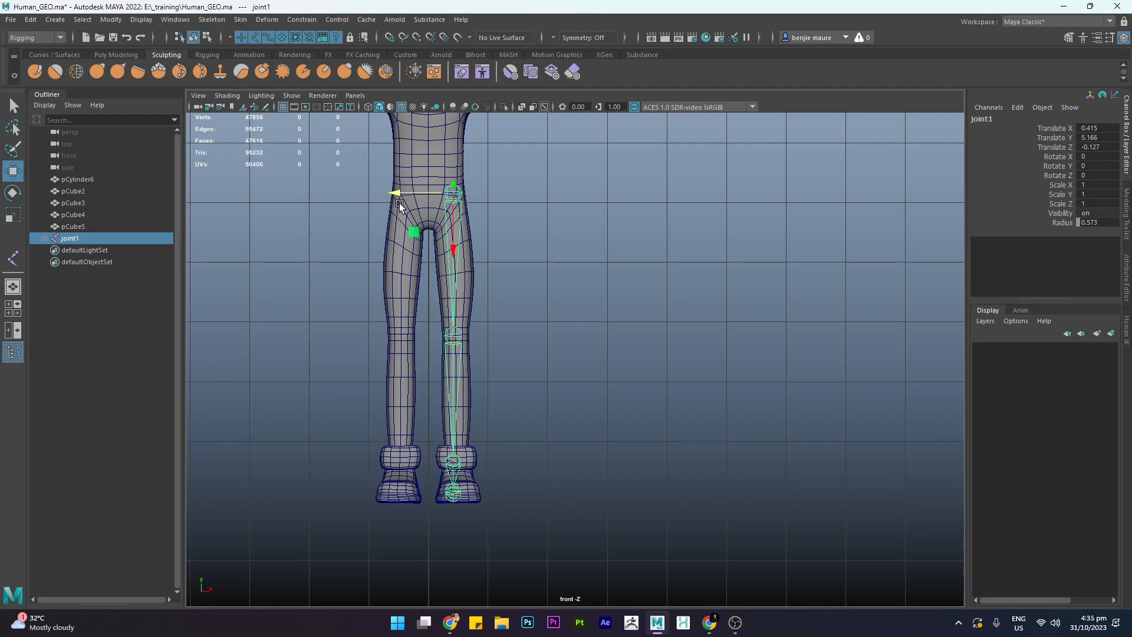
pyautogui.moveTo(451, 251); pyautogui.dragTo(443, 260)
pyautogui.moveTo(404, 207); pyautogui.dragTo(389, 203)
# - Rotate the hip joint about 1.5 degrees in Y to align the chain with the leg
pyautogui.scroll(1, 383, 194)
pyautogui.press('e')
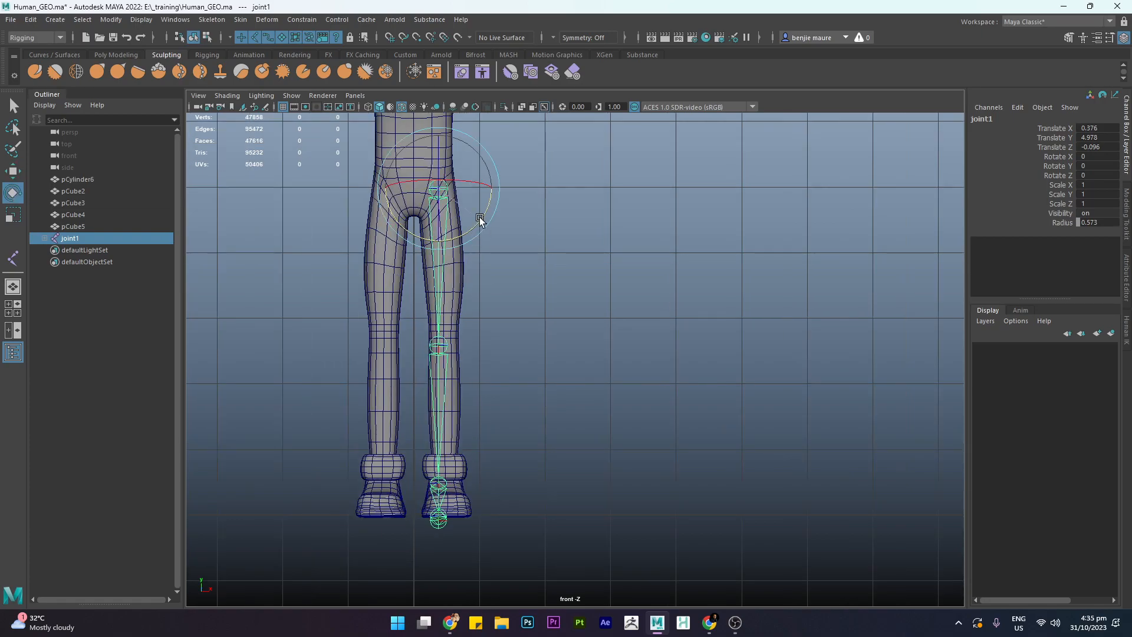
pyautogui.moveTo(480, 219); pyautogui.dragTo(483, 222)
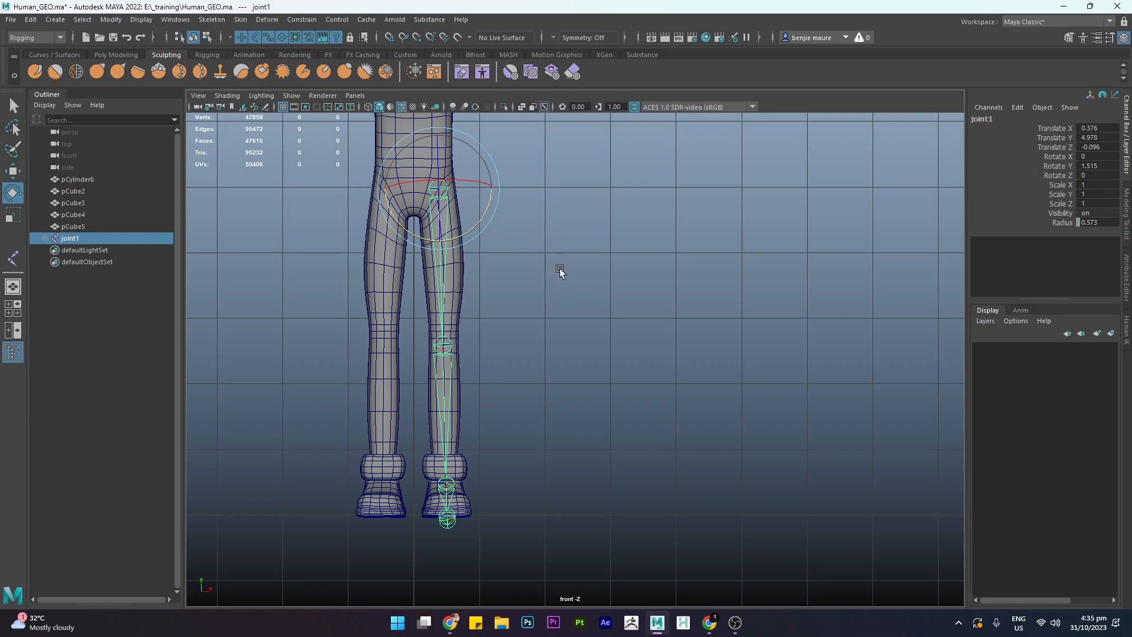
# - Return to the side view and turn off surface selection so joints can be picked through the mesh
pyautogui.press('space')
pyautogui.moveTo(451, 376); pyautogui.dragTo(490, 373)
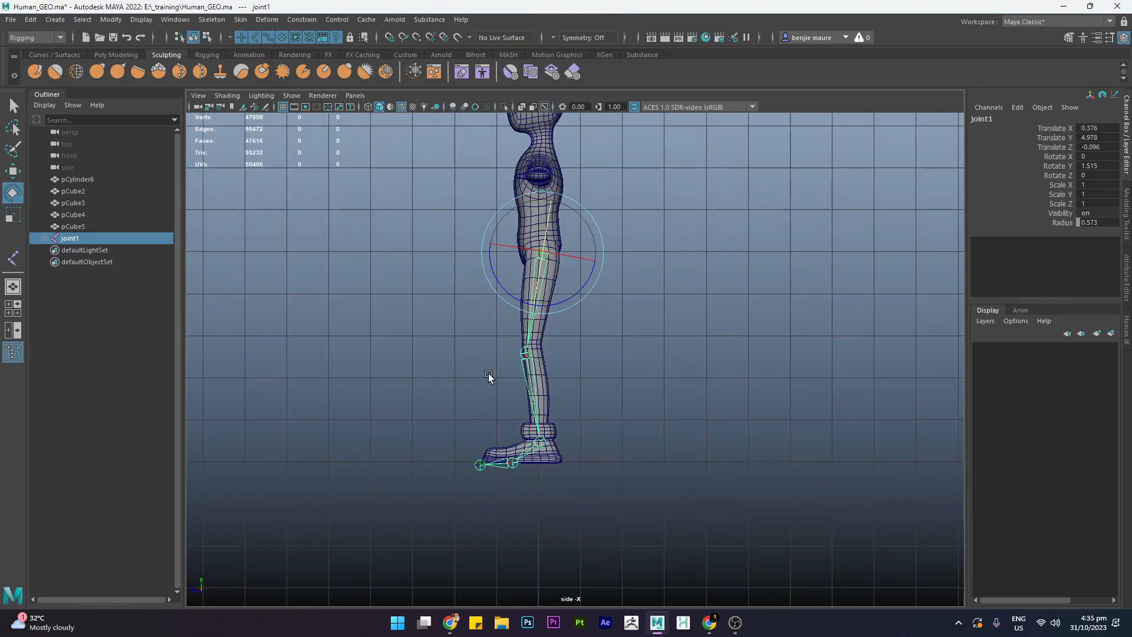
pyautogui.scroll(3, 529, 480)
pyautogui.click(528, 479)
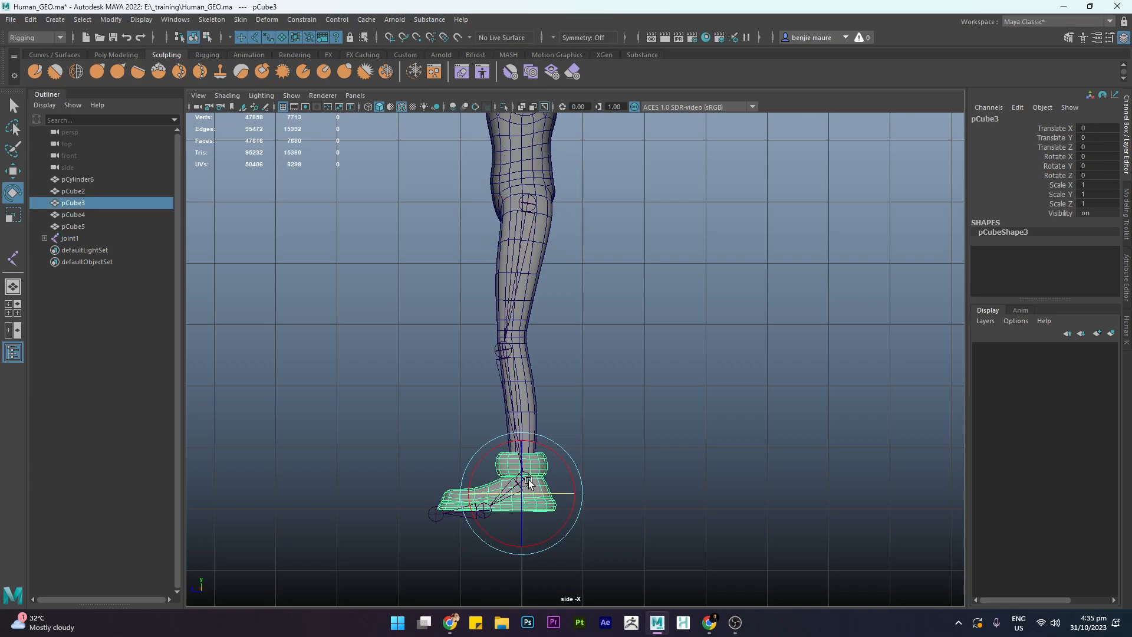
pyautogui.click(511, 423)
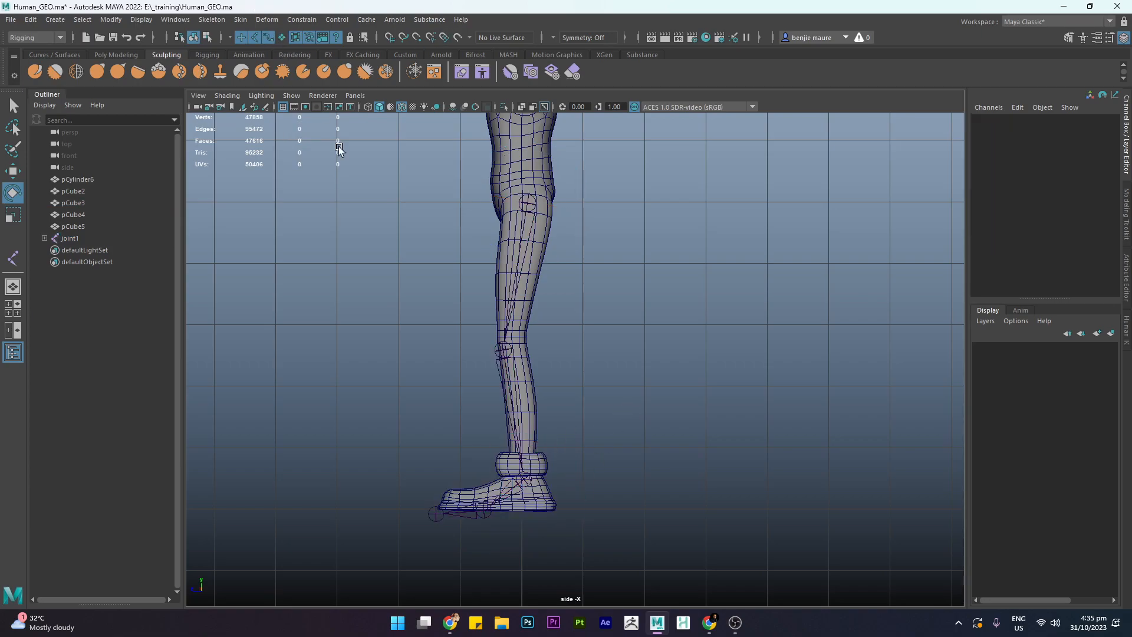
# - Move the ankle joint up into the shoe's cuff, to about X 1.995, Y 0.051, Z 0.004, and deselect it
pyautogui.click(531, 480)
pyautogui.press('w')
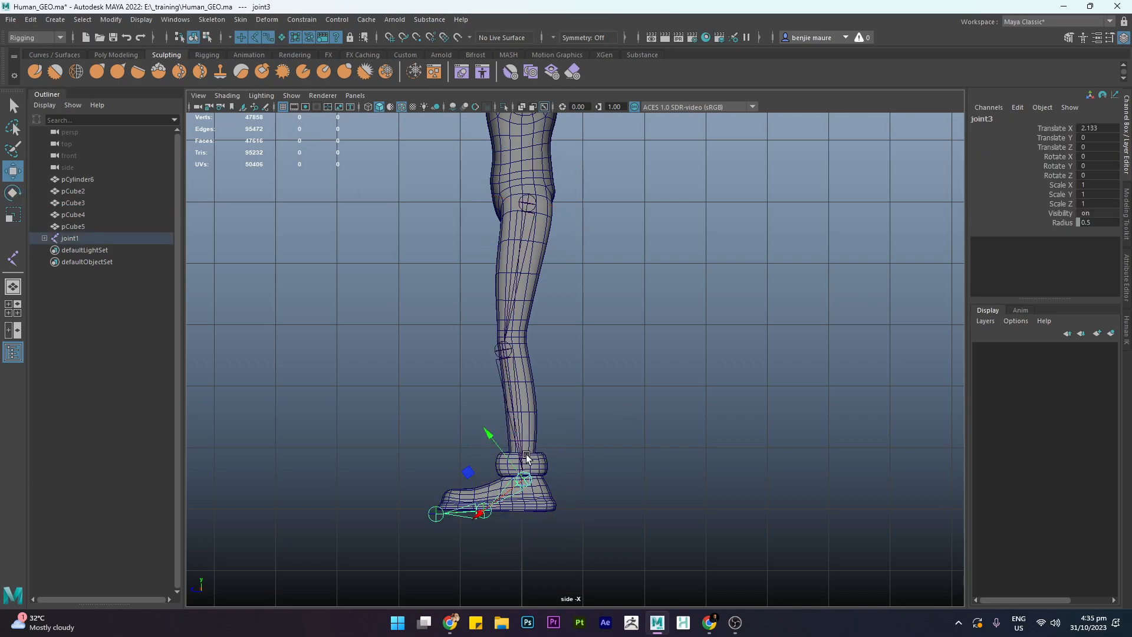
pyautogui.moveTo(522, 480); pyautogui.dragTo(528, 468)
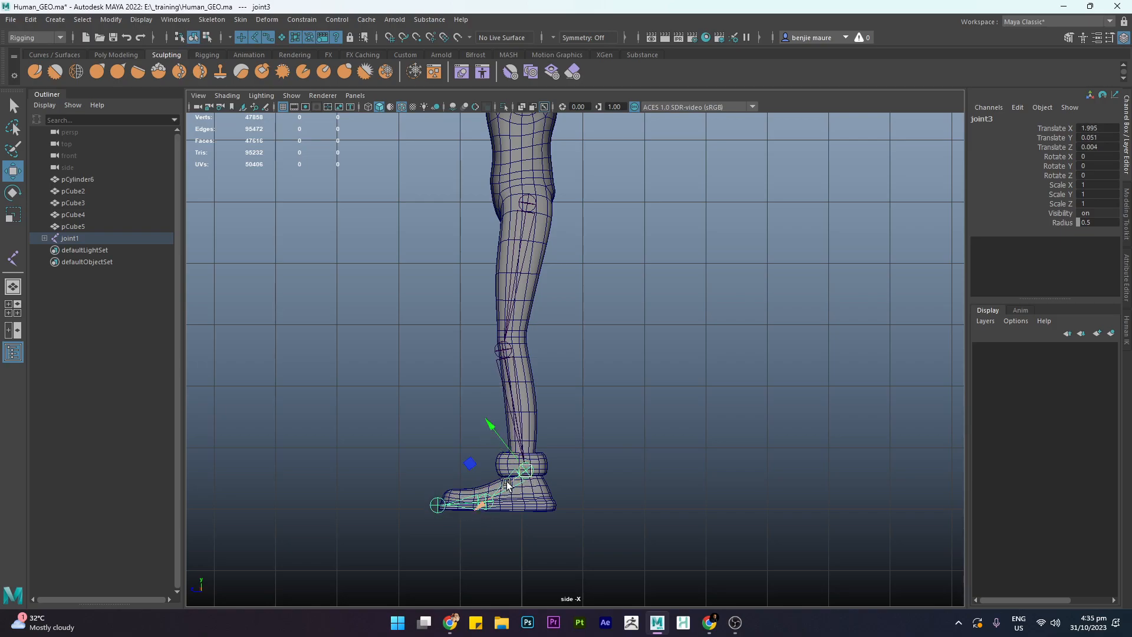
pyautogui.click(581, 459)
pyautogui.click(539, 469)
# - Inspect the leg joint chain inside the character in the perspective view, and save the scene
pyautogui.press('space')
pyautogui.moveTo(517, 280); pyautogui.dragTo(517, 251)
pyautogui.keyDown('alt'); pyautogui.moveTo(607, 338); pyautogui.dragTo(626, 314); pyautogui.keyUp('alt')
pyautogui.click(629, 295)
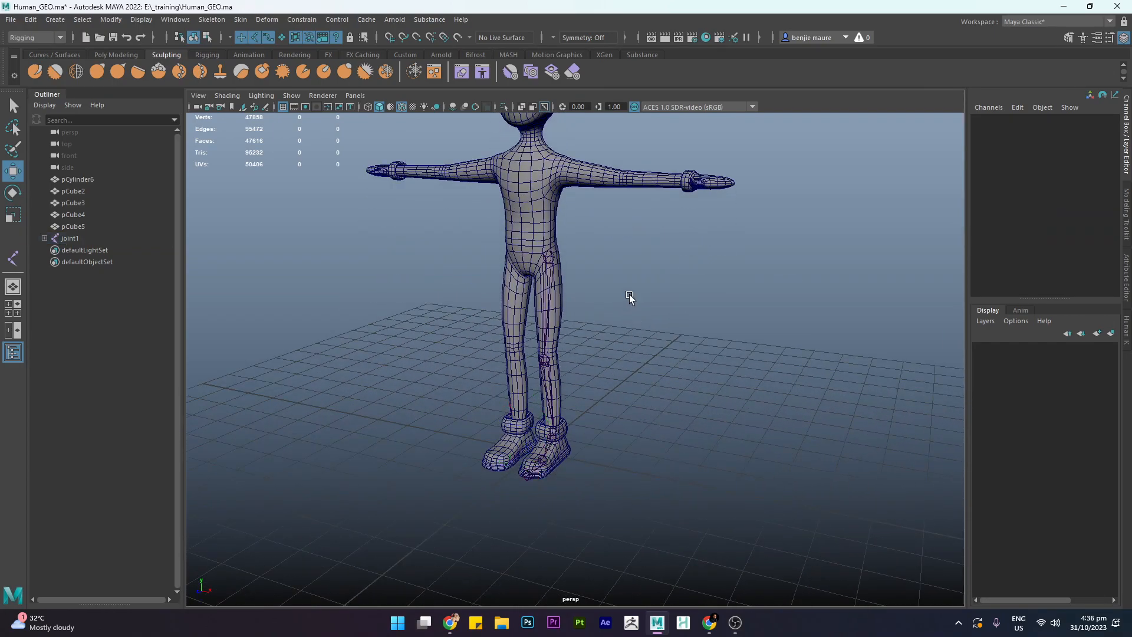
pyautogui.keyDown('alt'); pyautogui.moveTo(555, 204); pyautogui.dragTo(554, 363); pyautogui.keyUp('alt')
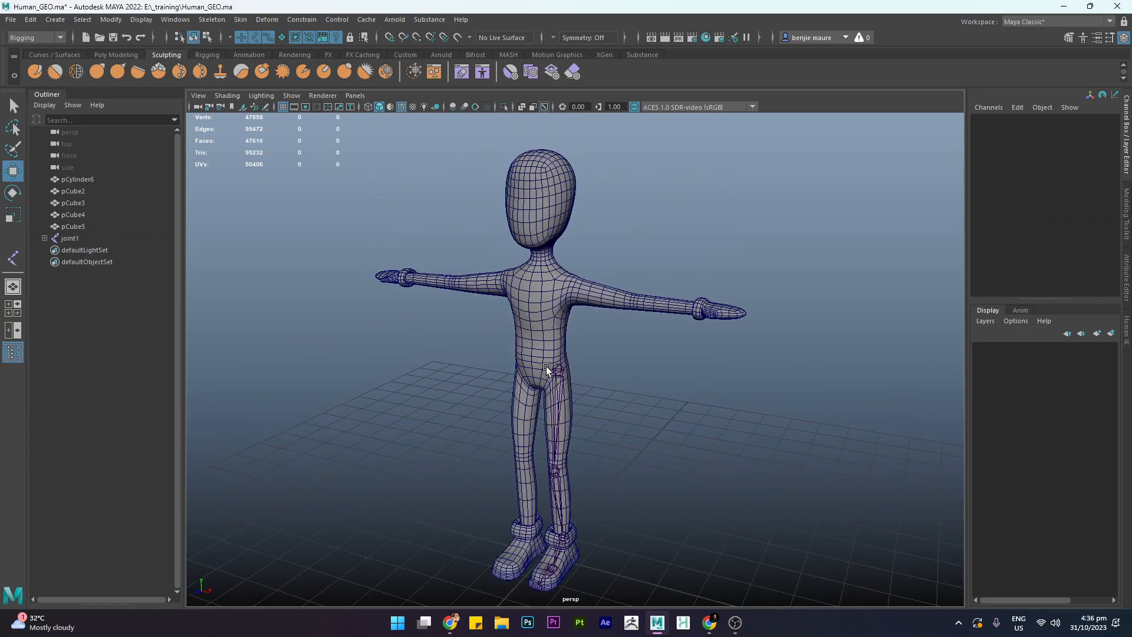
pyautogui.keyDown('alt'); pyautogui.moveTo(583, 402); pyautogui.dragTo(578, 343); pyautogui.keyUp('alt')
pyautogui.scroll(-3, 645, 340)
pyautogui.scroll(3, 645, 339)
pyautogui.hotkey('ctrl', 's')
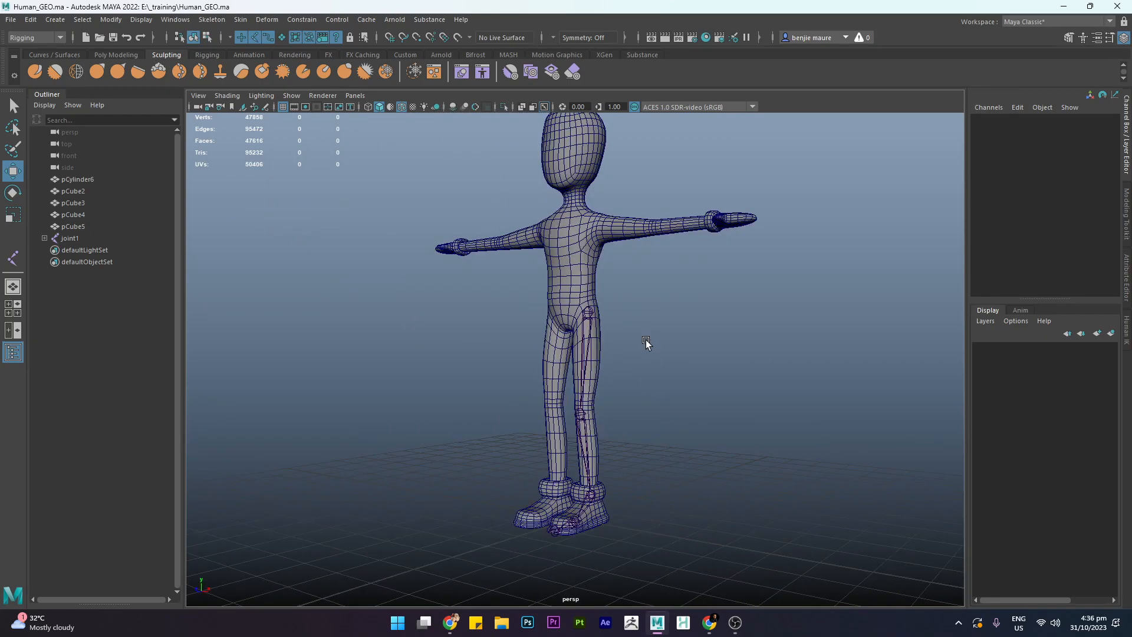
# - In the side view, create the root joint of a spine chain at the pelvis, about Y 5.287, Z -0.056
pyautogui.keyDown('alt'); pyautogui.moveTo(645, 340); pyautogui.dragTo(539, 290); pyautogui.keyUp('alt')
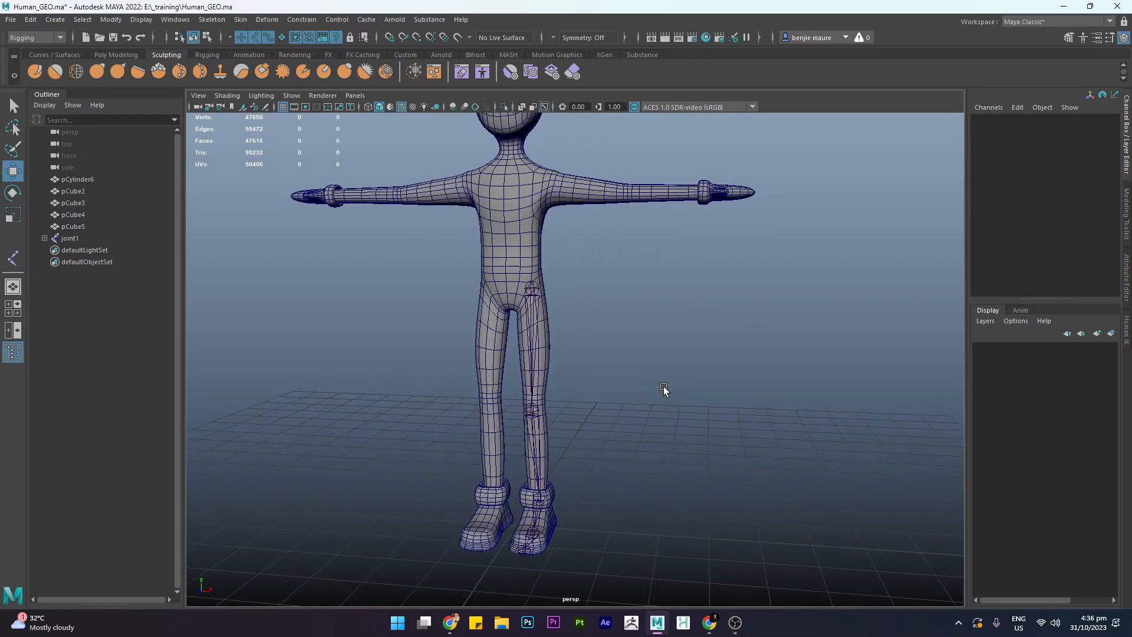
pyautogui.press('space')
pyautogui.moveTo(503, 291); pyautogui.dragTo(580, 293)
pyautogui.keyDown('alt'); pyautogui.moveTo(542, 190); pyautogui.dragTo(567, 409, button='middle'); pyautogui.keyUp('alt')
pyautogui.scroll(2, 566, 358)
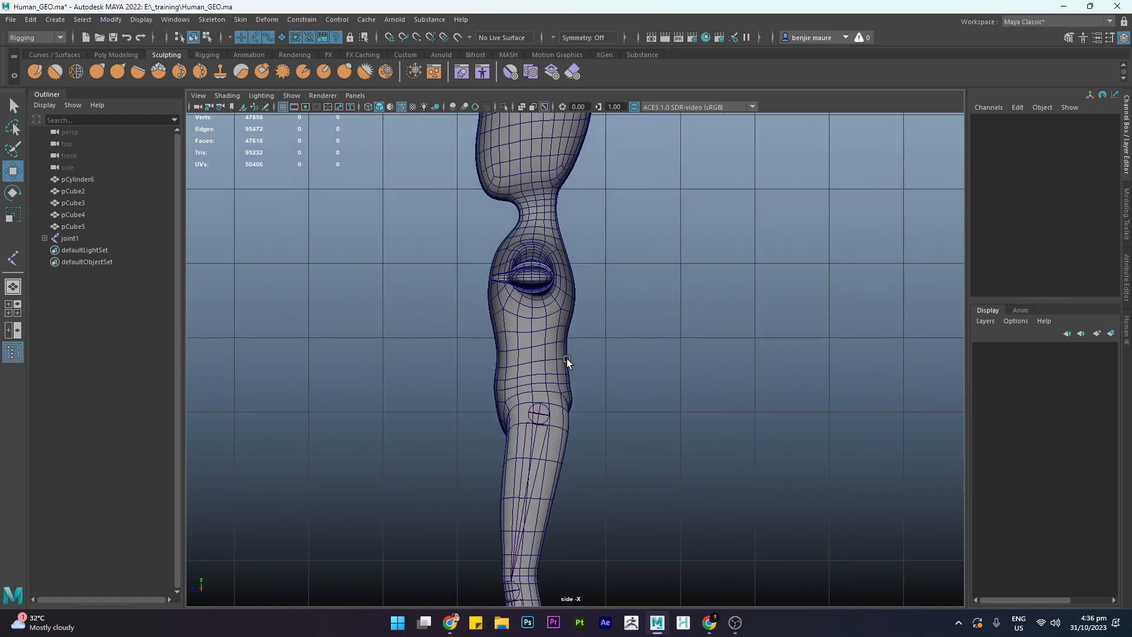
pyautogui.click(214, 20)
pyautogui.click(247, 49)
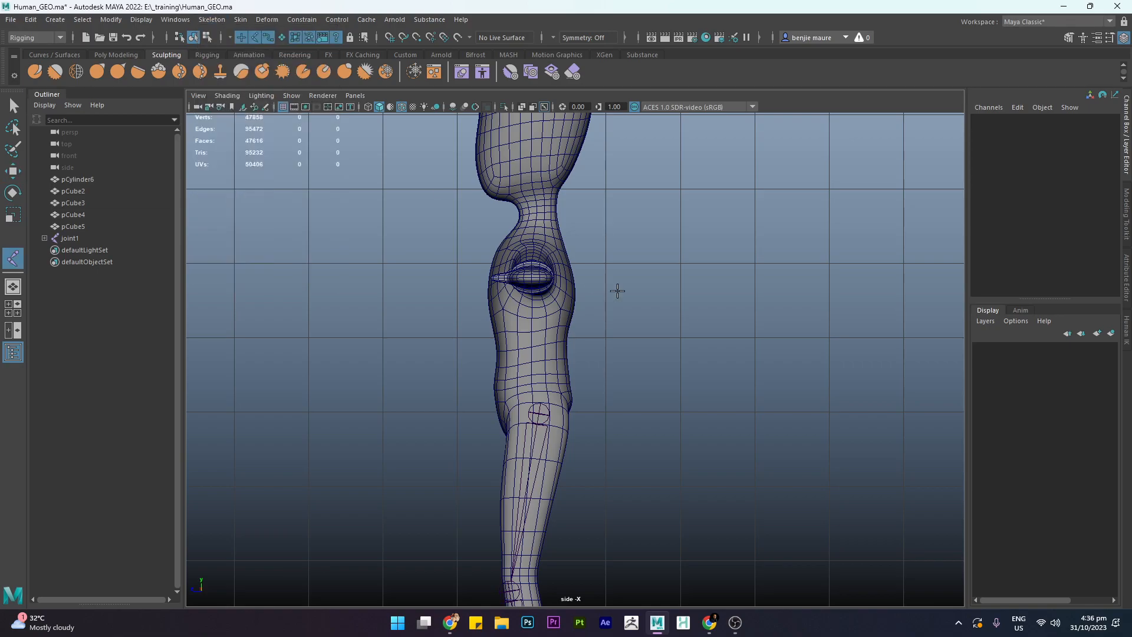
pyautogui.scroll(2, 516, 431)
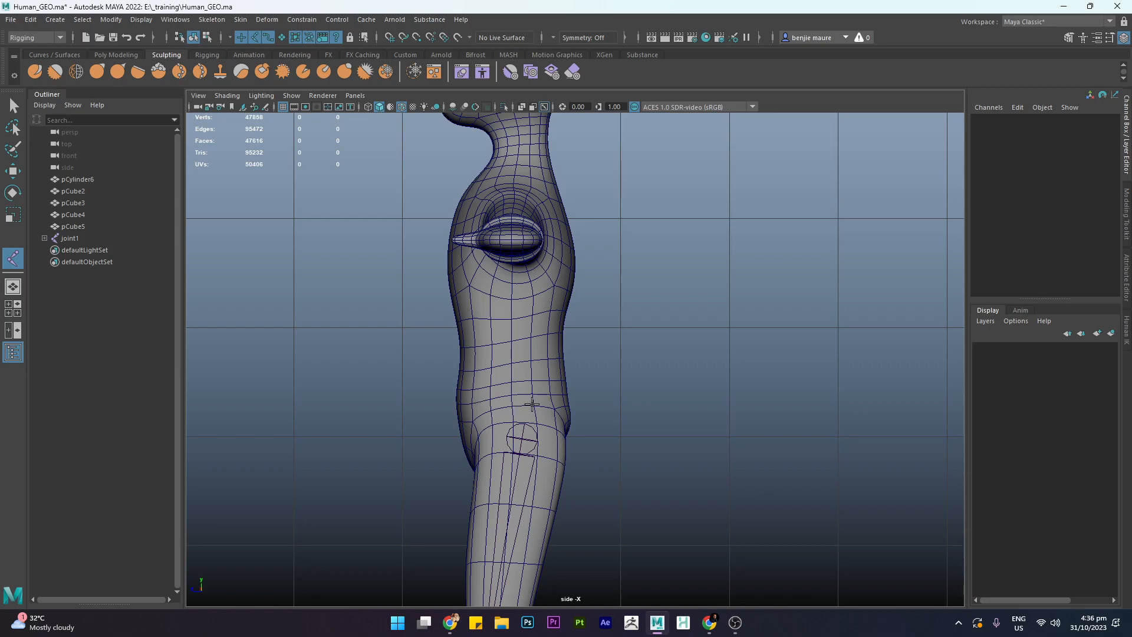
pyautogui.click(517, 404)
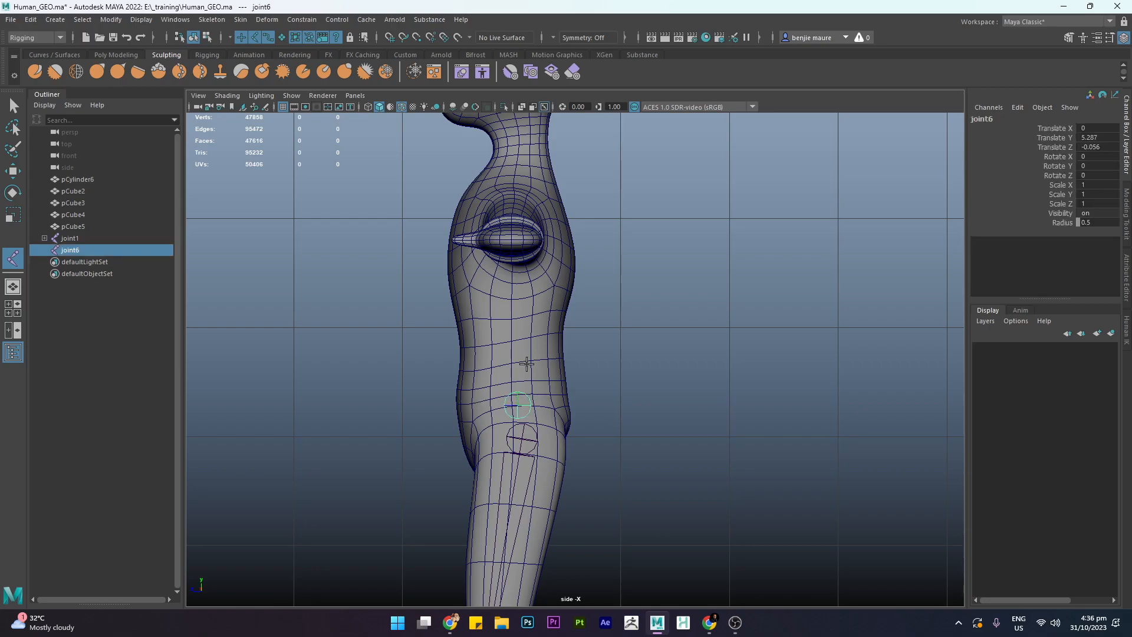
# - Extend the spine chain with a waist joint about 0.554 above the root and a chest joint about 0.931 higher
pyautogui.keyDown('alt'); pyautogui.moveTo(526, 366); pyautogui.dragTo(544, 387, button='middle'); pyautogui.keyUp('alt')
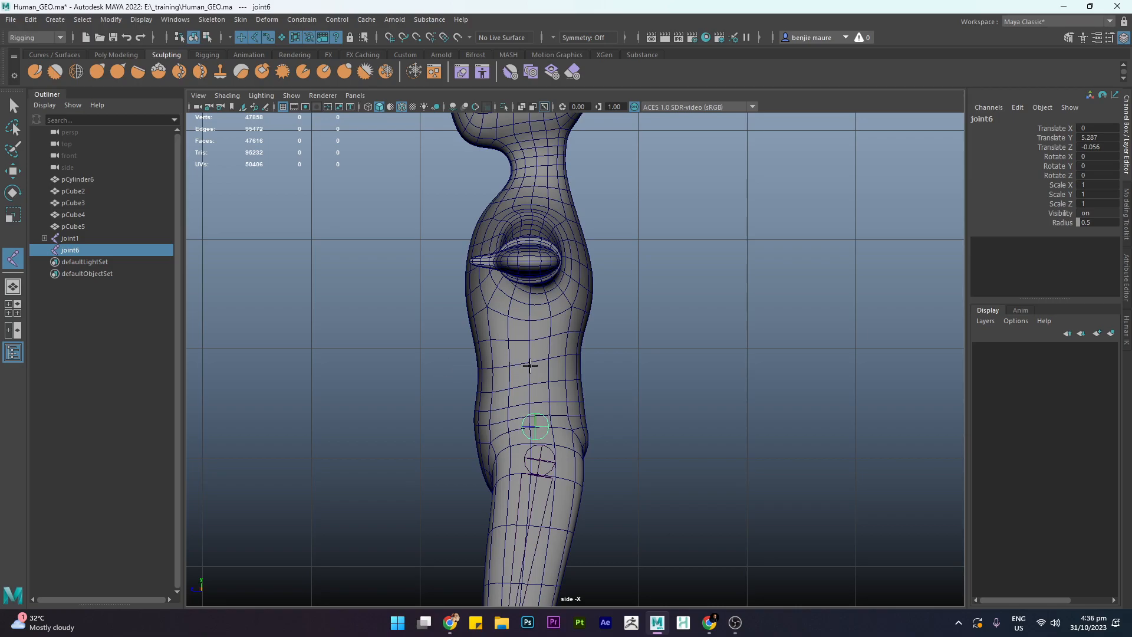
pyautogui.click(530, 365)
pyautogui.keyDown('alt'); pyautogui.moveTo(543, 332); pyautogui.dragTo(550, 392, button='middle'); pyautogui.keyUp('alt')
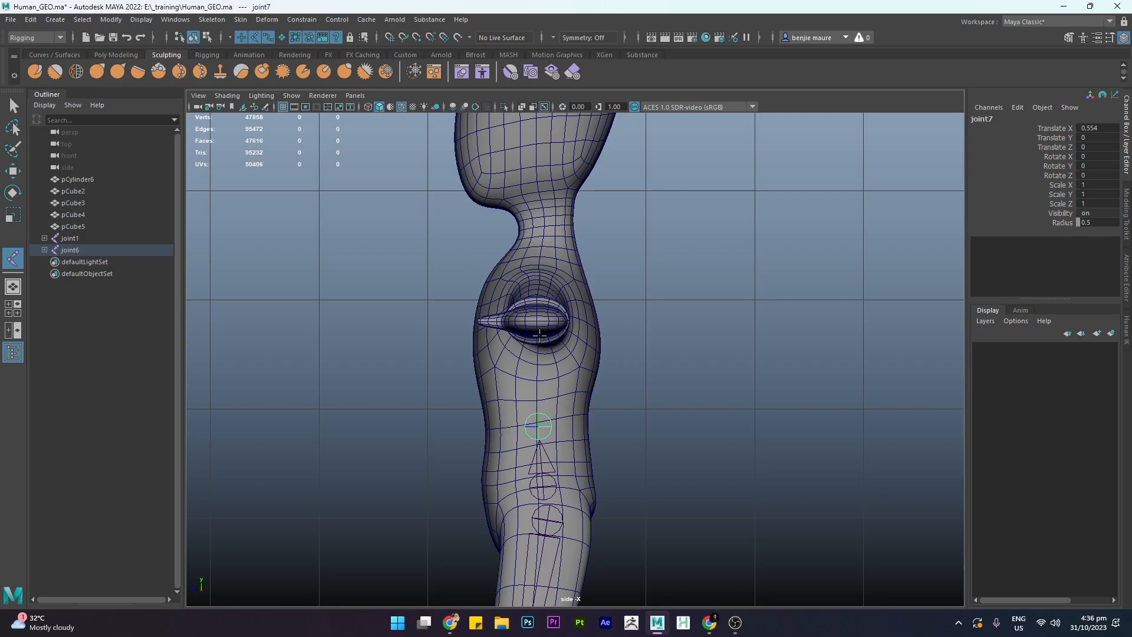
pyautogui.click(539, 324)
pyautogui.keyDown('alt'); pyautogui.moveTo(535, 282); pyautogui.dragTo(504, 374, button='middle'); pyautogui.keyUp('alt')
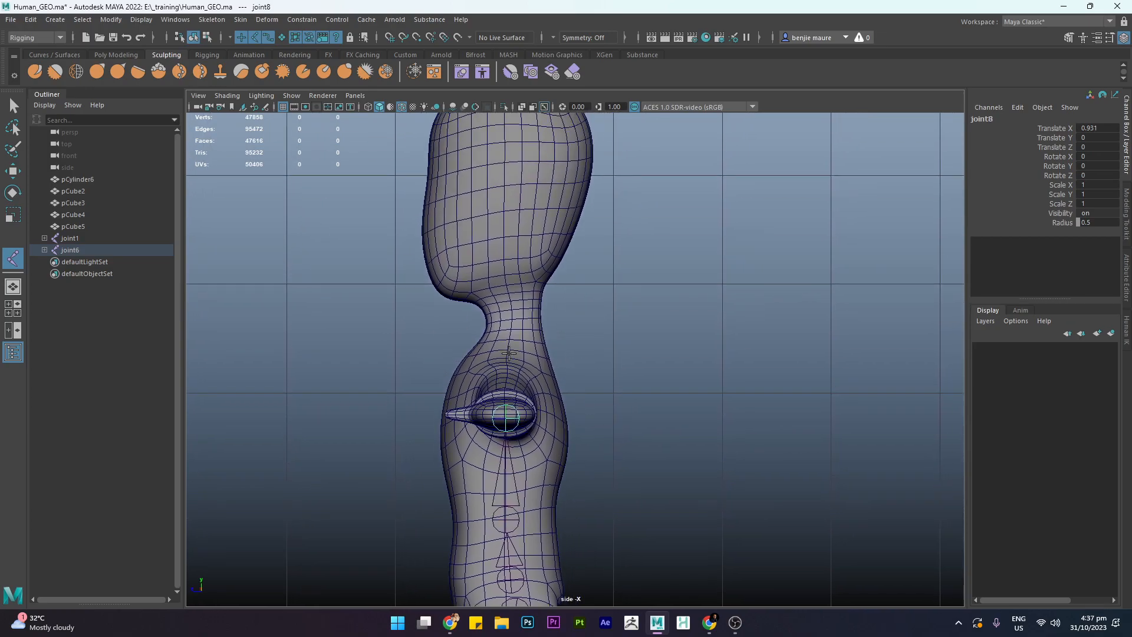
# - Add neck, head-base and head-top joints, the last about 1.552 beyond the head base, and finish the spine chain
pyautogui.scroll(2, 505, 370)
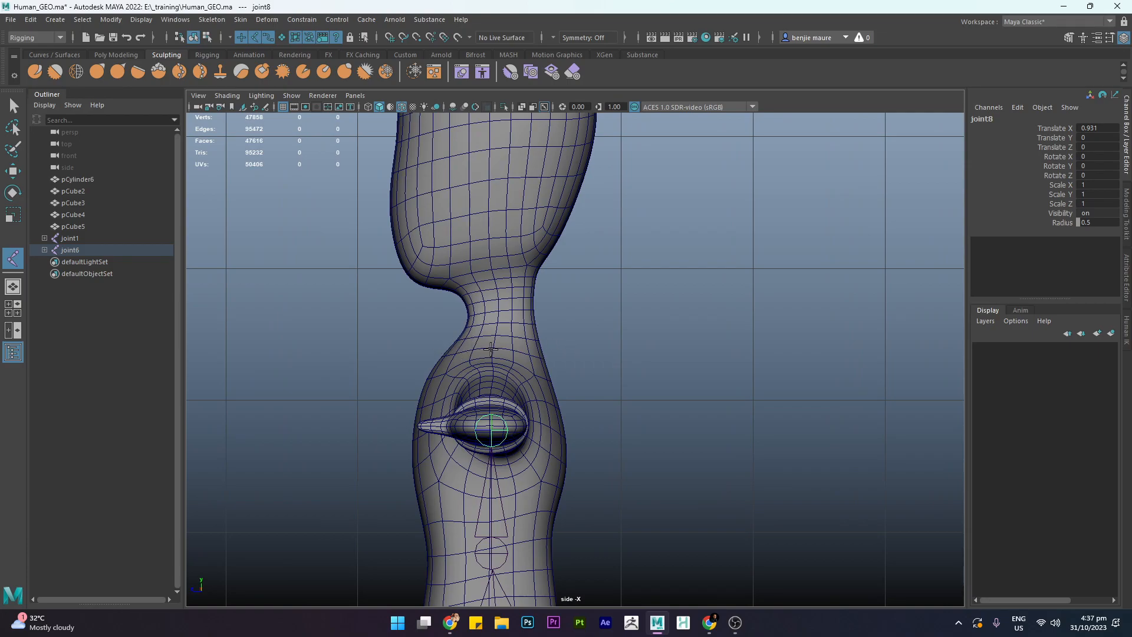
pyautogui.click(495, 339)
pyautogui.click(495, 271)
pyautogui.keyDown('alt'); pyautogui.moveTo(503, 245); pyautogui.dragTo(514, 420, button='middle'); pyautogui.keyUp('alt')
pyautogui.click(506, 244)
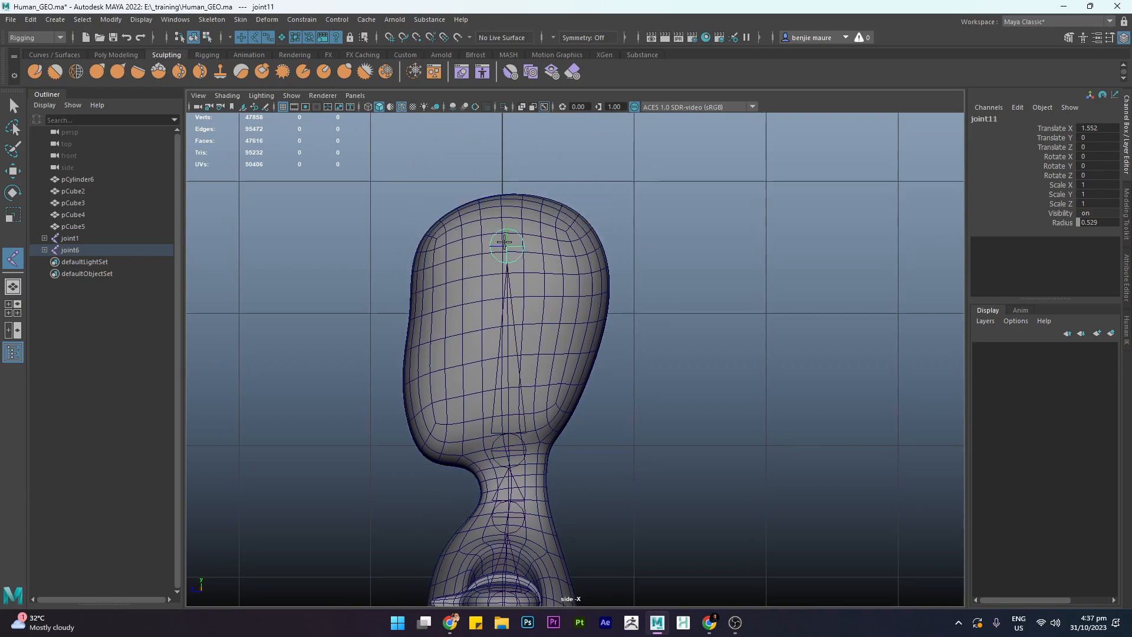
pyautogui.press('Return')
# - Deselect the spine chain and inspect its placement inside the character in the perspective view
pyautogui.scroll(-7, 634, 439)
pyautogui.keyDown('alt'); pyautogui.moveTo(635, 443); pyautogui.dragTo(601, 313, button='middle'); pyautogui.keyUp('alt')
pyautogui.scroll(3, 559, 293)
pyautogui.scroll(2, 583, 330)
pyautogui.click(642, 348)
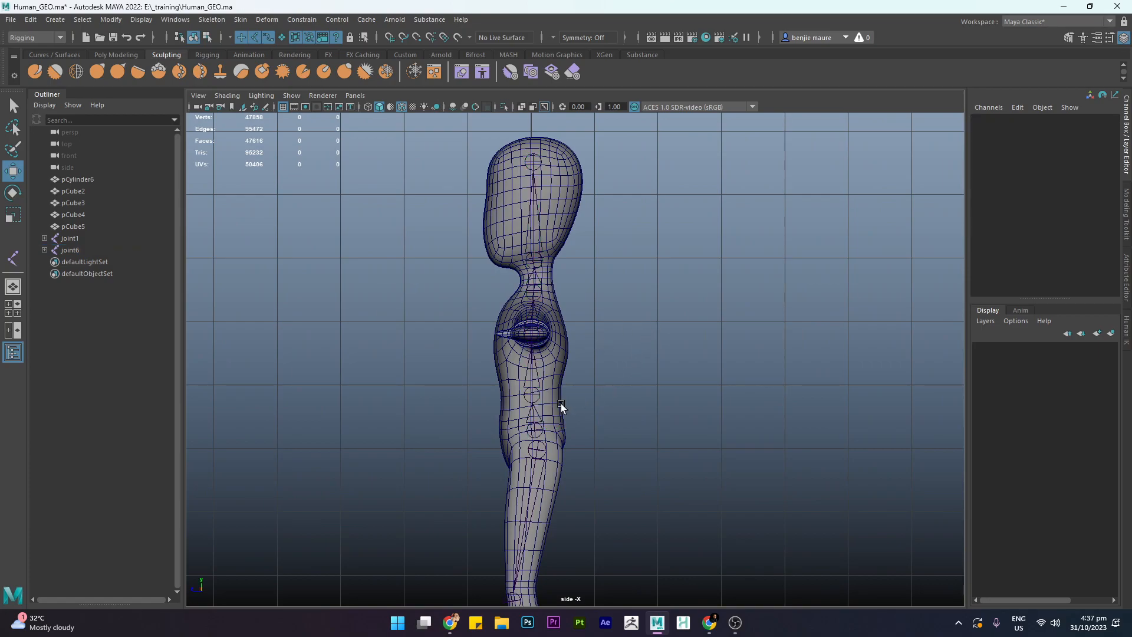
pyautogui.press('space')
pyautogui.moveTo(561, 405); pyautogui.dragTo(561, 370)
pyautogui.scroll(4, 649, 428)
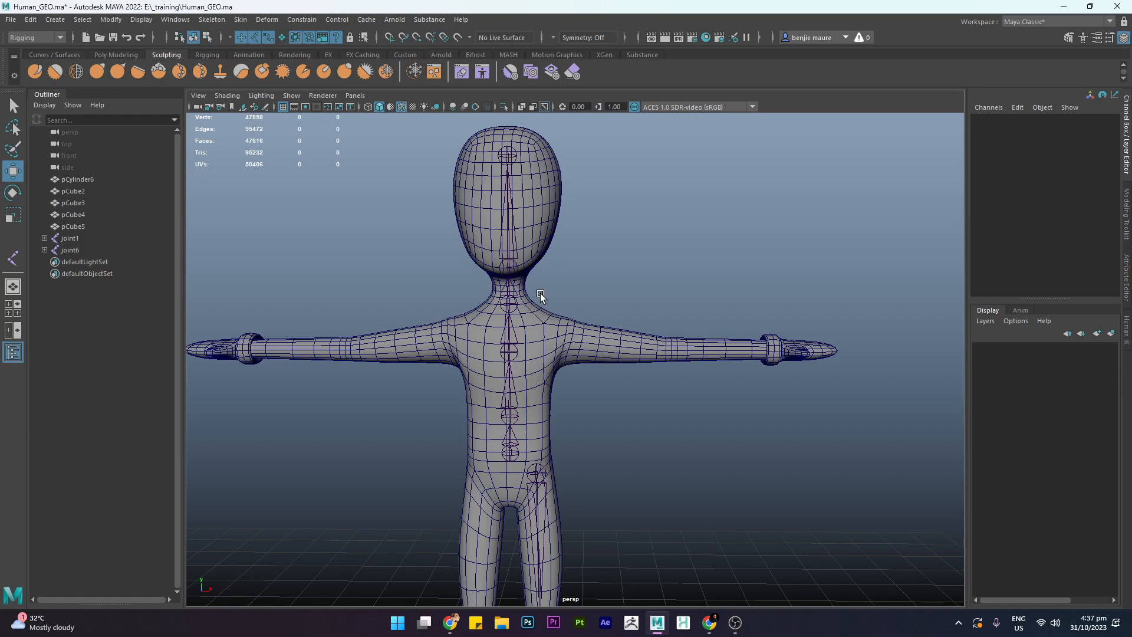
pyautogui.scroll(-3, 584, 274)
pyautogui.scroll(3, 607, 336)
# - In the front view, create the clavicle joint of the left arm chain, at about X 0.417, Y 7.176
pyautogui.press('space')
pyautogui.click(633, 423)
pyautogui.scroll(-2, 602, 395)
pyautogui.scroll(2, 529, 420)
pyautogui.scroll(1, 521, 353)
pyautogui.keyDown('alt'); pyautogui.moveTo(491, 268); pyautogui.dragTo(442, 382, button='middle'); pyautogui.keyUp('alt')
pyautogui.scroll(3, 493, 385)
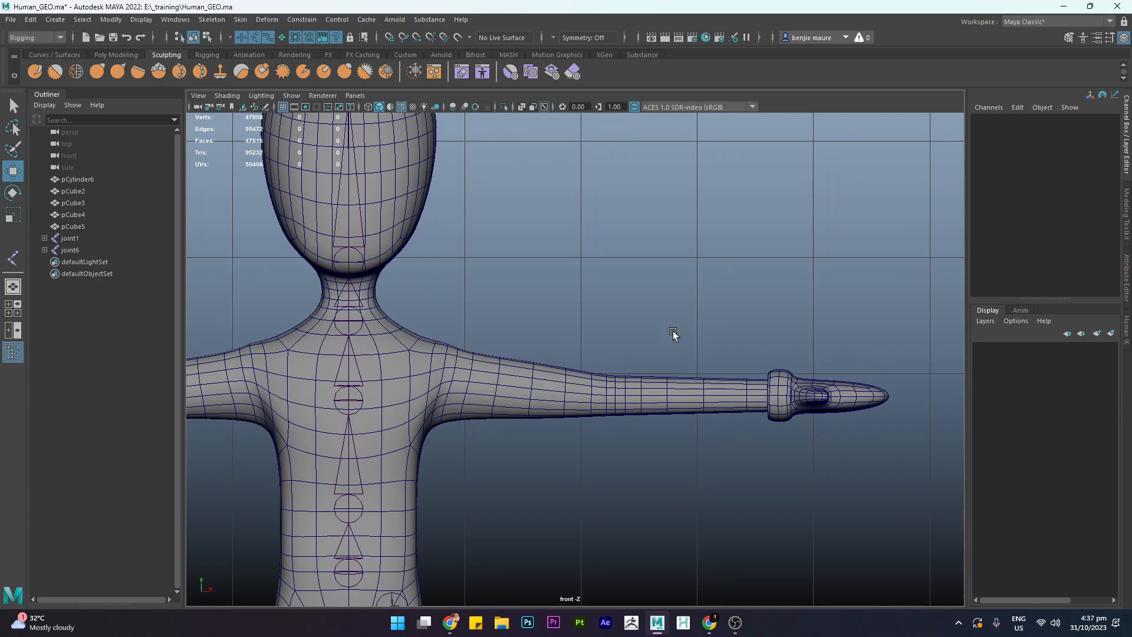
pyautogui.click(212, 20)
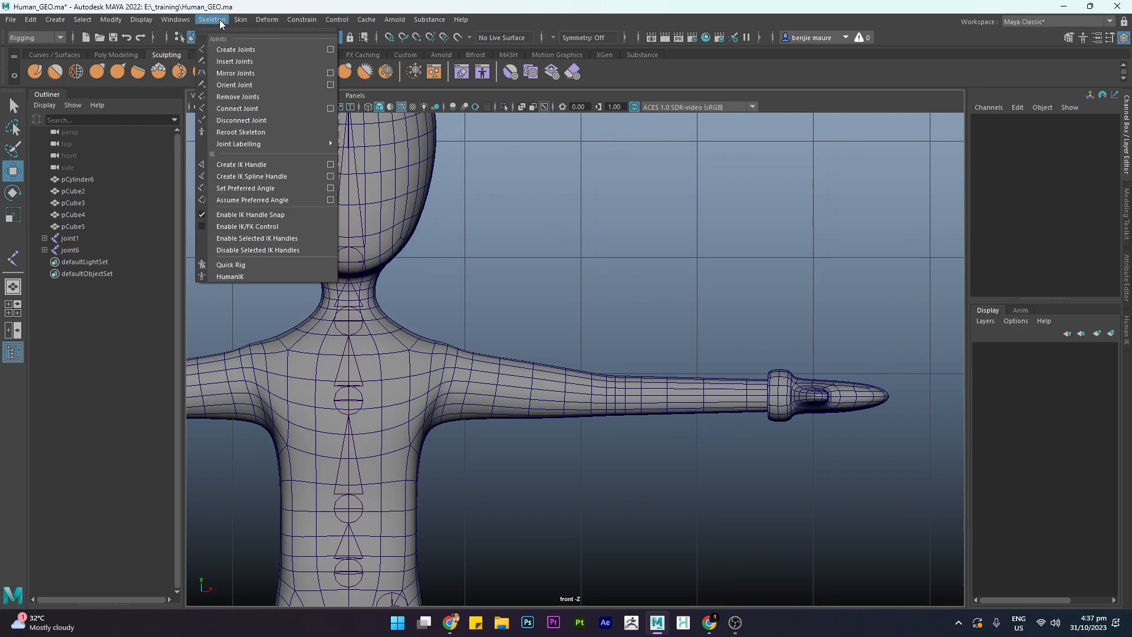
pyautogui.click(236, 49)
pyautogui.scroll(2, 413, 378)
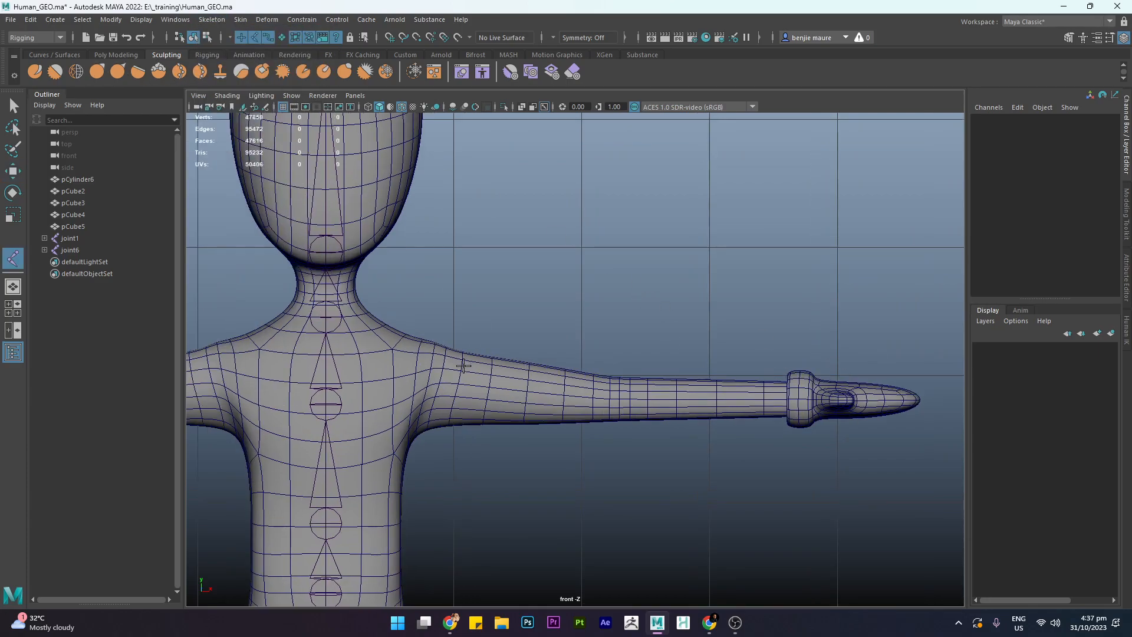
pyautogui.scroll(2, 413, 378)
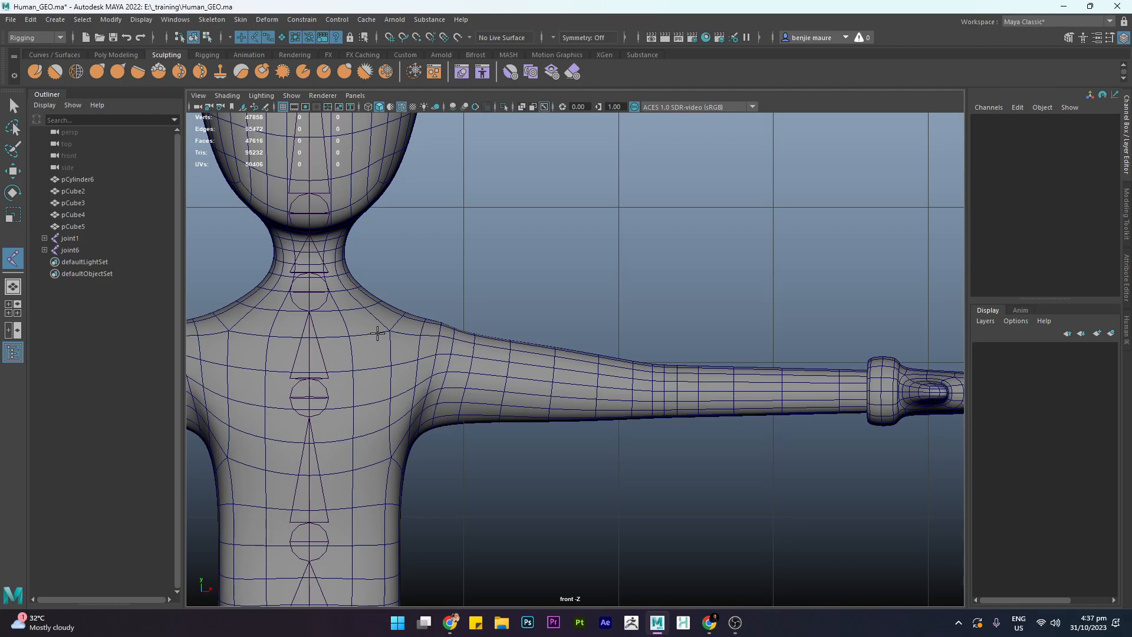
pyautogui.click(373, 333)
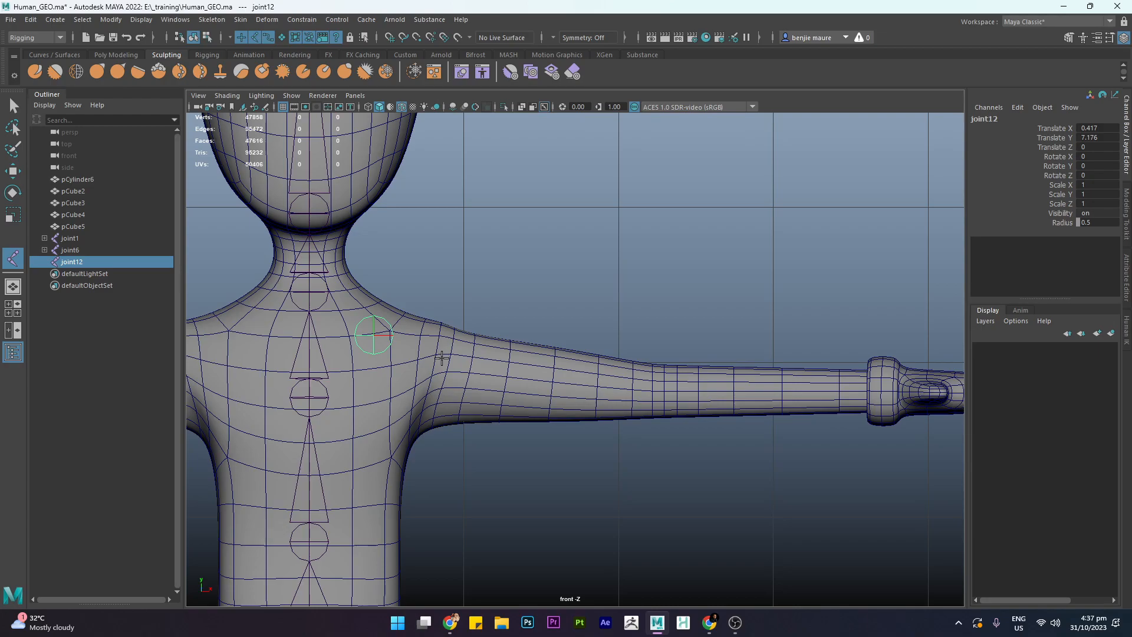
# - Extend the arm chain with joints at the shoulder, the elbow (about 1.459 along the arm) and the wrist (about 1.448 further)
pyautogui.click(441, 358)
pyautogui.keyDown('alt'); pyautogui.moveTo(643, 388); pyautogui.dragTo(434, 383, button='middle'); pyautogui.keyUp('alt')
pyautogui.click(455, 385)
pyautogui.keyDown('alt'); pyautogui.moveTo(660, 386); pyautogui.dragTo(428, 386, button='middle'); pyautogui.keyUp('alt')
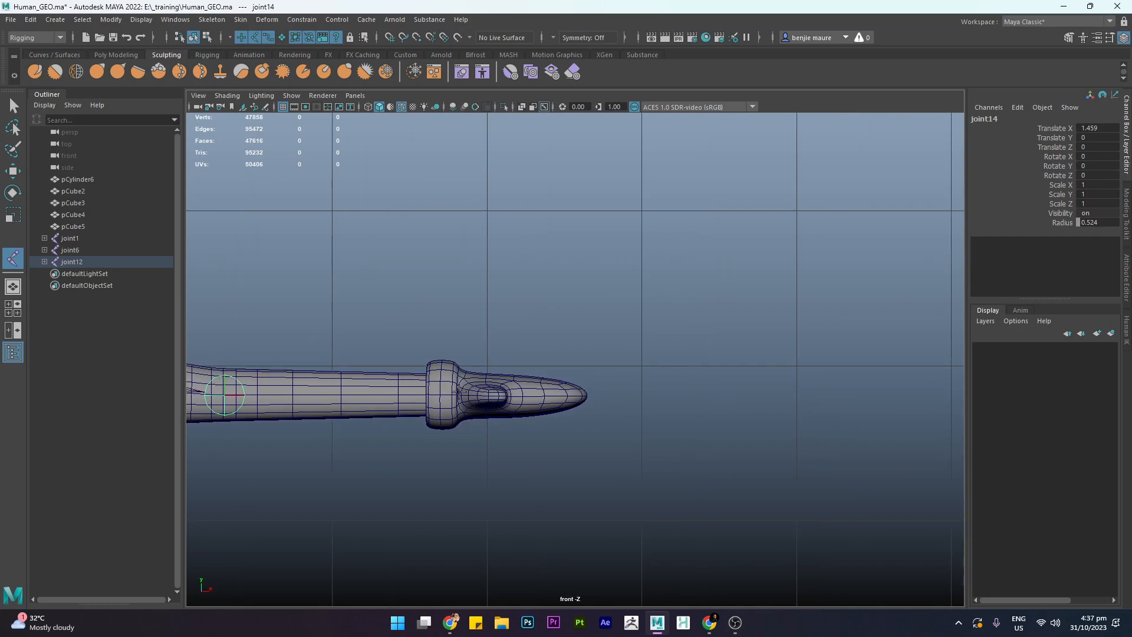
pyautogui.click(448, 390)
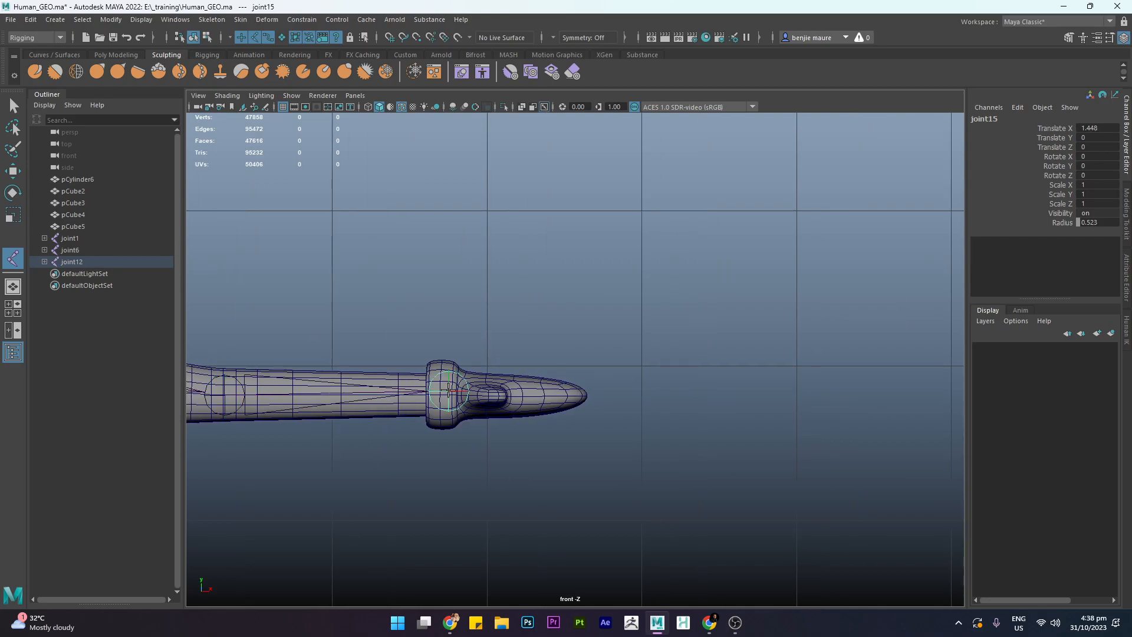
# - Add a palm joint about 0.293 past the wrist and an end joint at the mitten's tip, and finish the arm chain
pyautogui.scroll(3, 446, 391)
pyautogui.keyDown('alt'); pyautogui.moveTo(472, 417); pyautogui.dragTo(568, 389, button='middle'); pyautogui.keyUp('alt')
pyautogui.press('space')
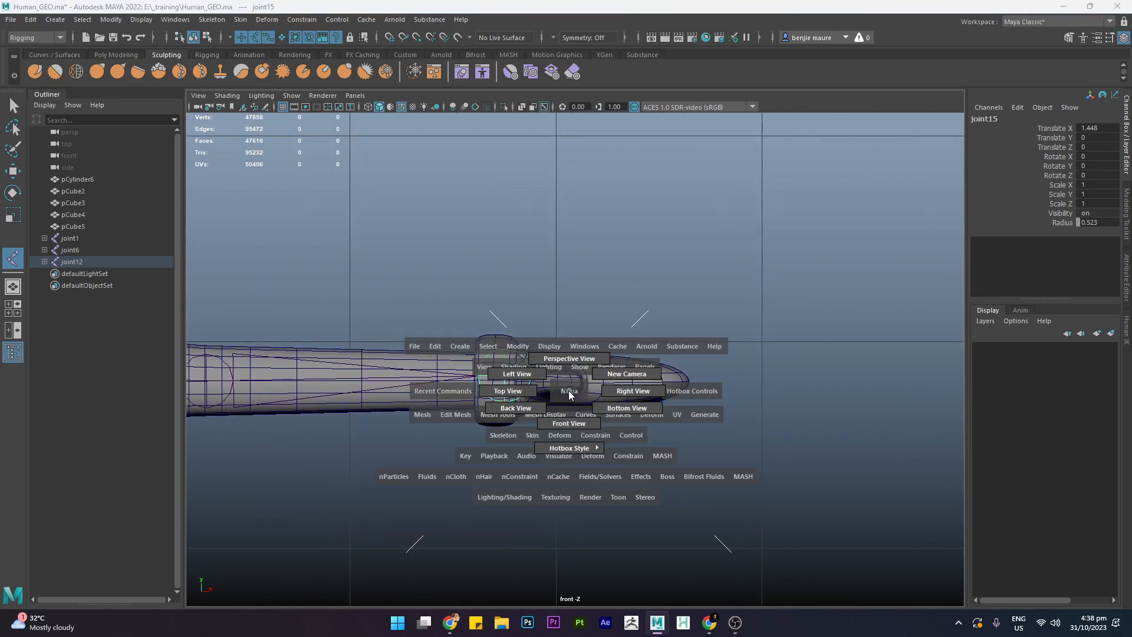
pyautogui.scroll(4, 560, 377)
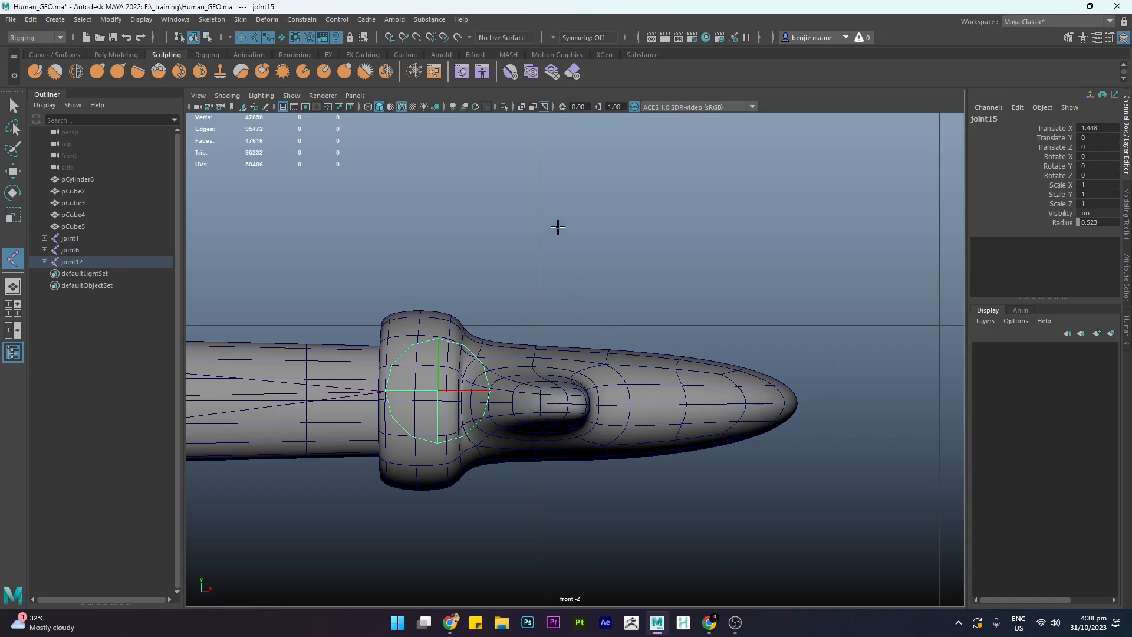
pyautogui.click(555, 386)
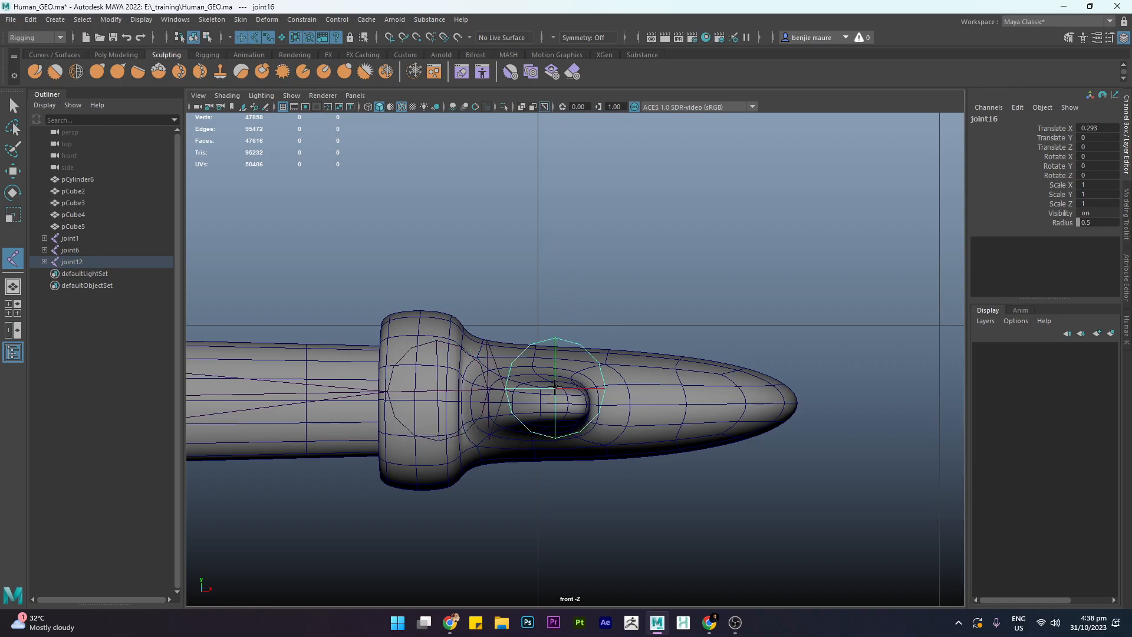
pyautogui.click(795, 398)
pyautogui.press('Return')
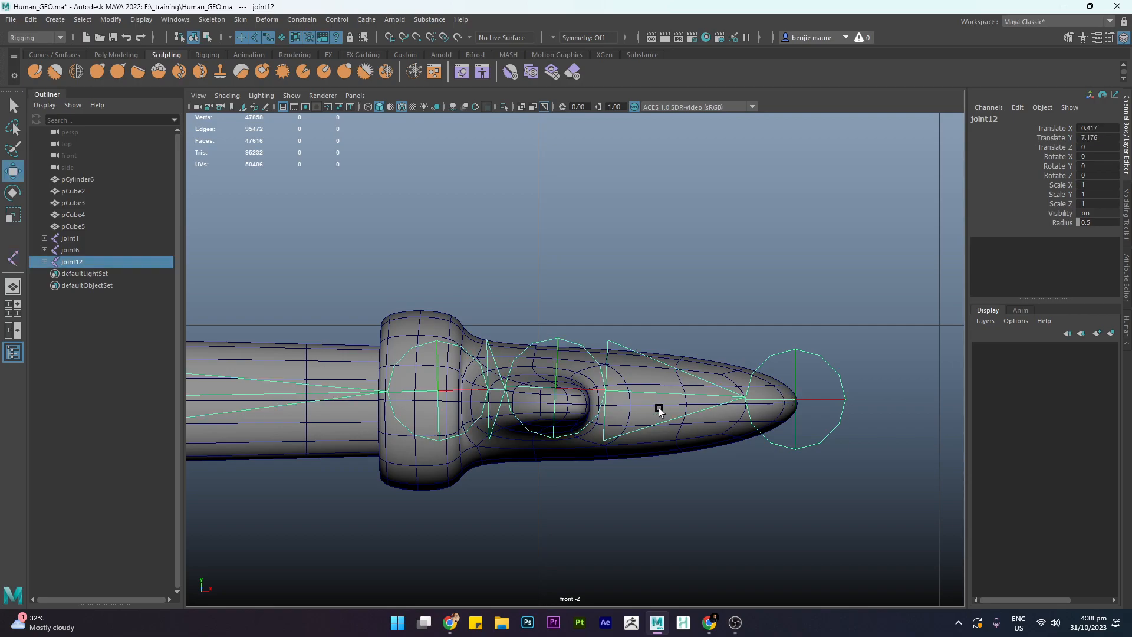
# - In the top view, create a separate joint at the base of the thumb, about X 3.987, Z 0.247
pyautogui.press('space')
pyautogui.moveTo(659, 376); pyautogui.dragTo(703, 444)
pyautogui.press('space')
pyautogui.moveTo(711, 373)
pyautogui.mouseDown()
pyautogui.moveTo(702, 365)
pyautogui.moveTo(760, 384)
pyautogui.moveTo(707, 354)
pyautogui.moveTo(712, 364)
pyautogui.mouseUp()
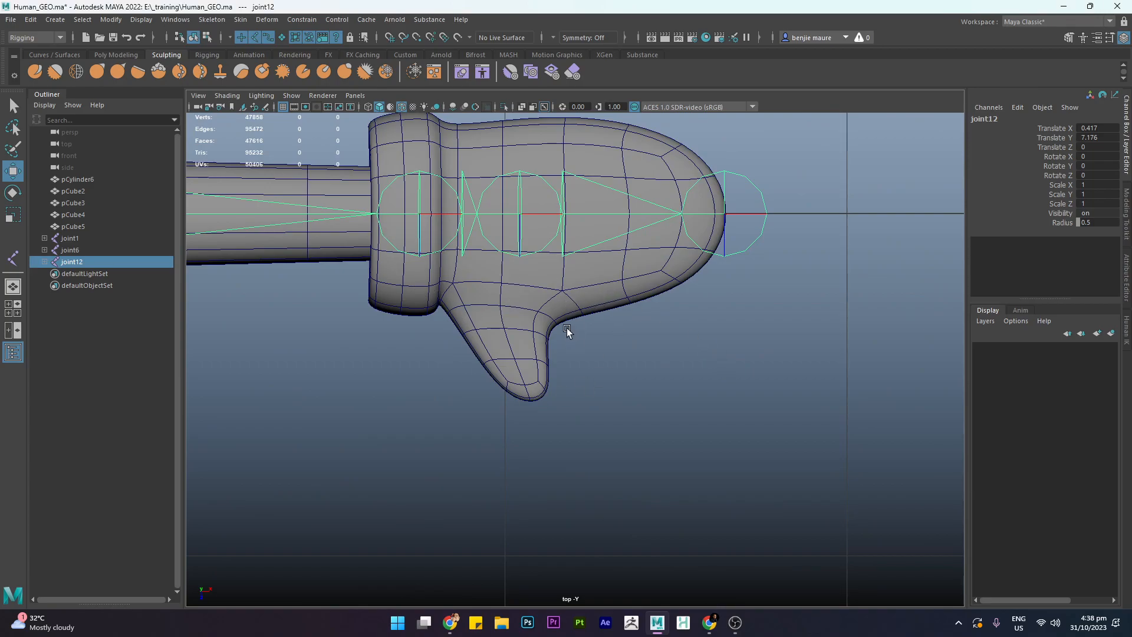
pyautogui.keyDown('alt'); pyautogui.moveTo(570, 327); pyautogui.dragTo(554, 318); pyautogui.keyUp('alt')
pyautogui.scroll(2, 553, 315)
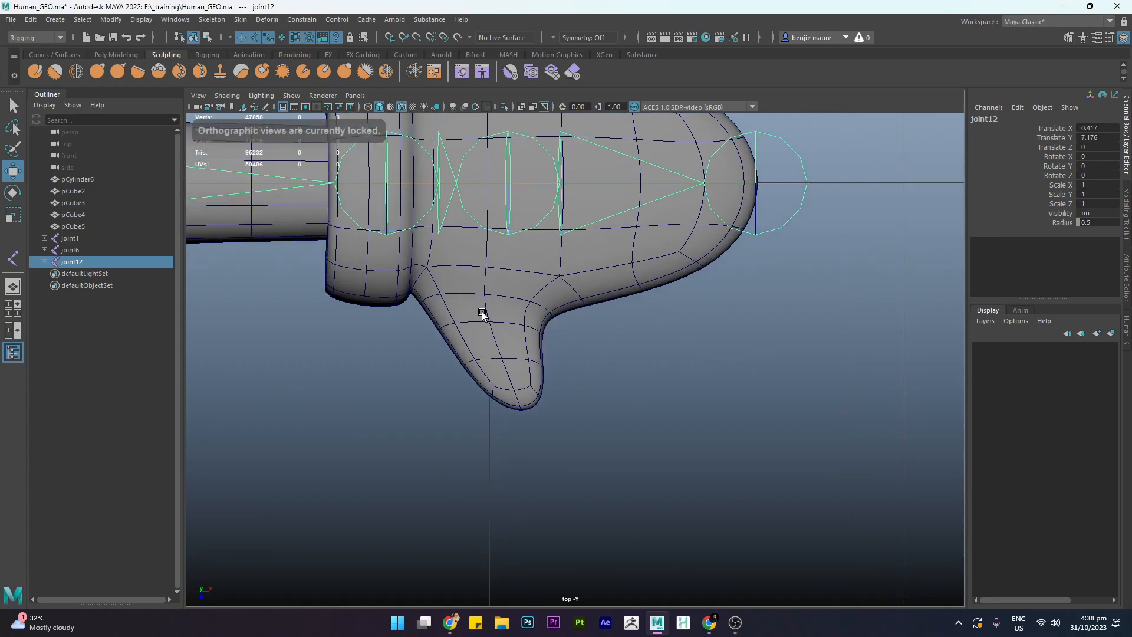
pyautogui.keyDown('alt'); pyautogui.moveTo(482, 314); pyautogui.dragTo(569, 354, button='middle'); pyautogui.keyUp('alt')
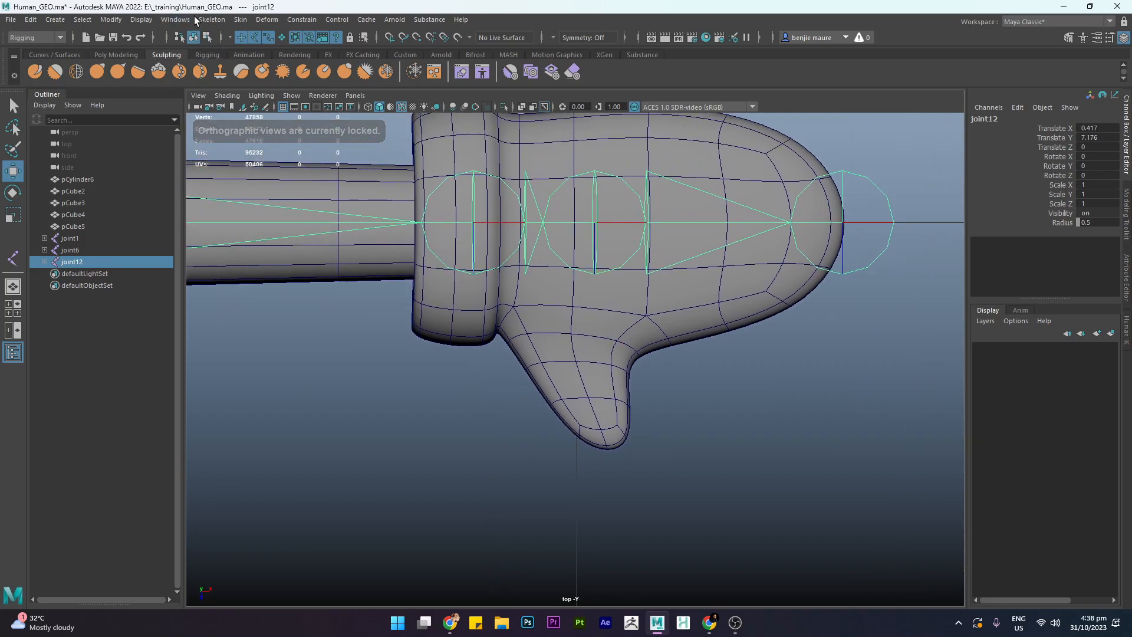
pyautogui.click(212, 20)
pyautogui.click(254, 51)
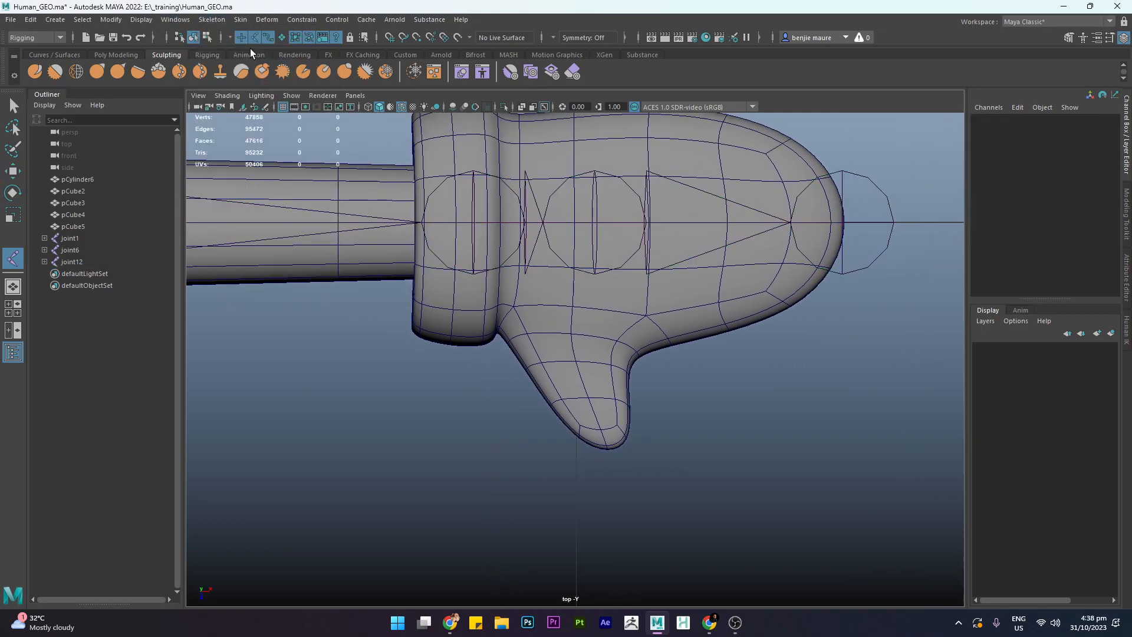
pyautogui.scroll(3, 588, 356)
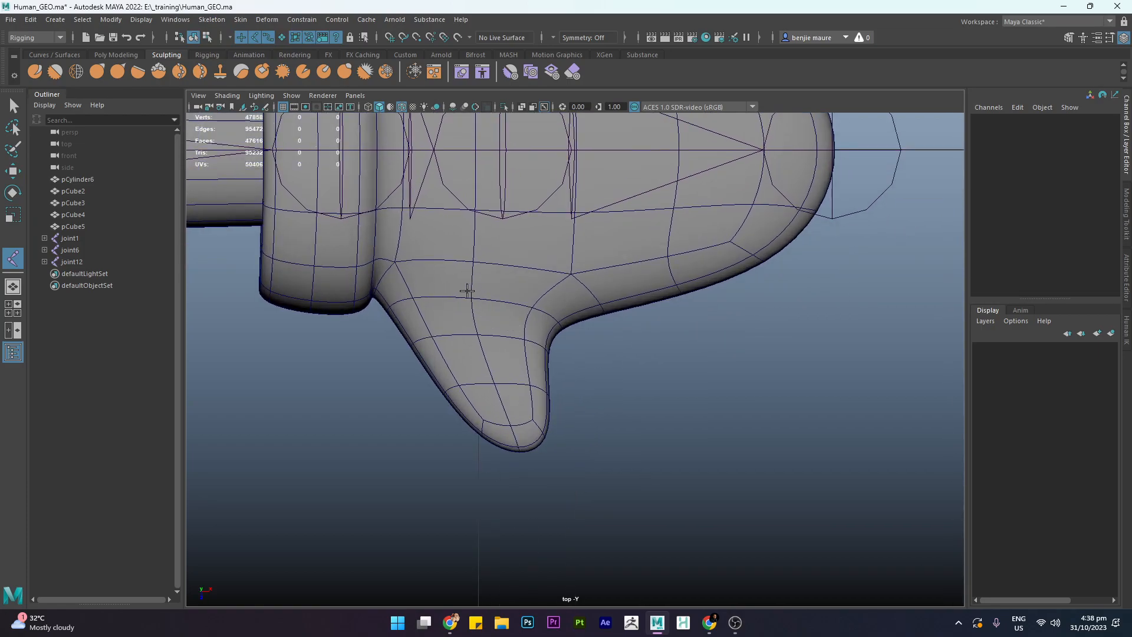
pyautogui.click(471, 285)
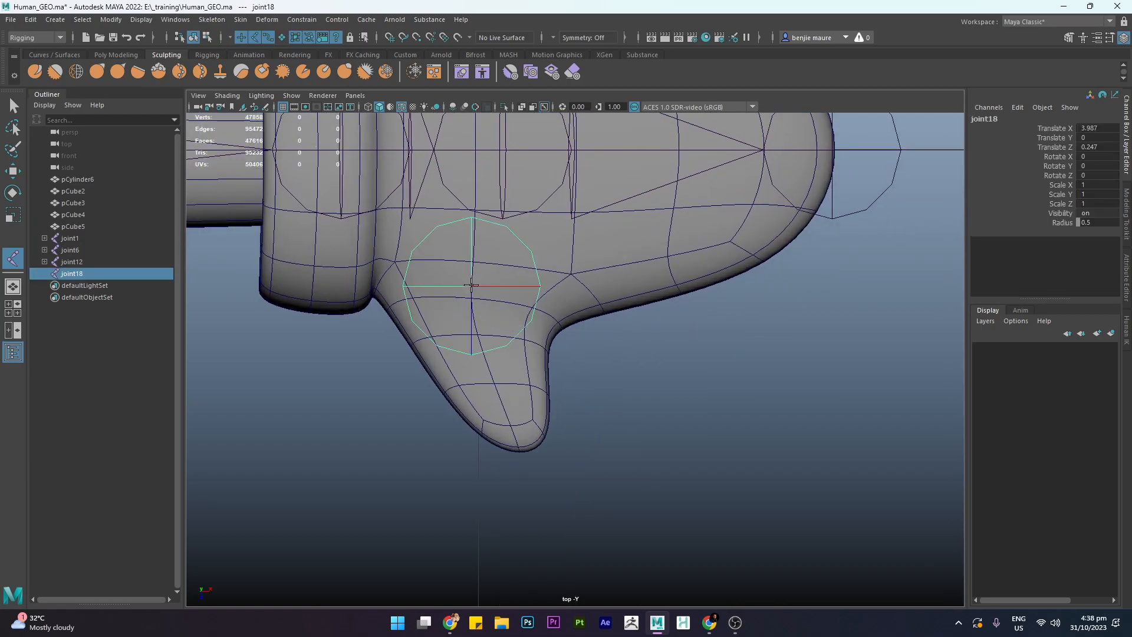
# - Add an end joint at the thumb's tip, about 0.312 from its base, then finish the thumb chain and deselect it
pyautogui.click(537, 444)
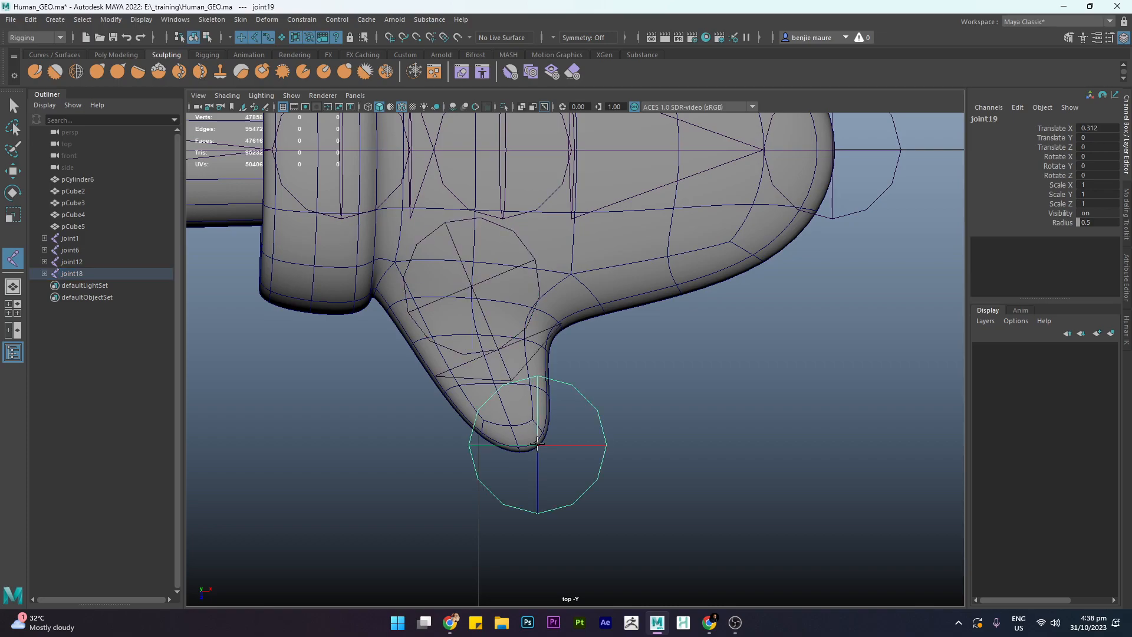
pyautogui.press('Return')
pyautogui.click(723, 370)
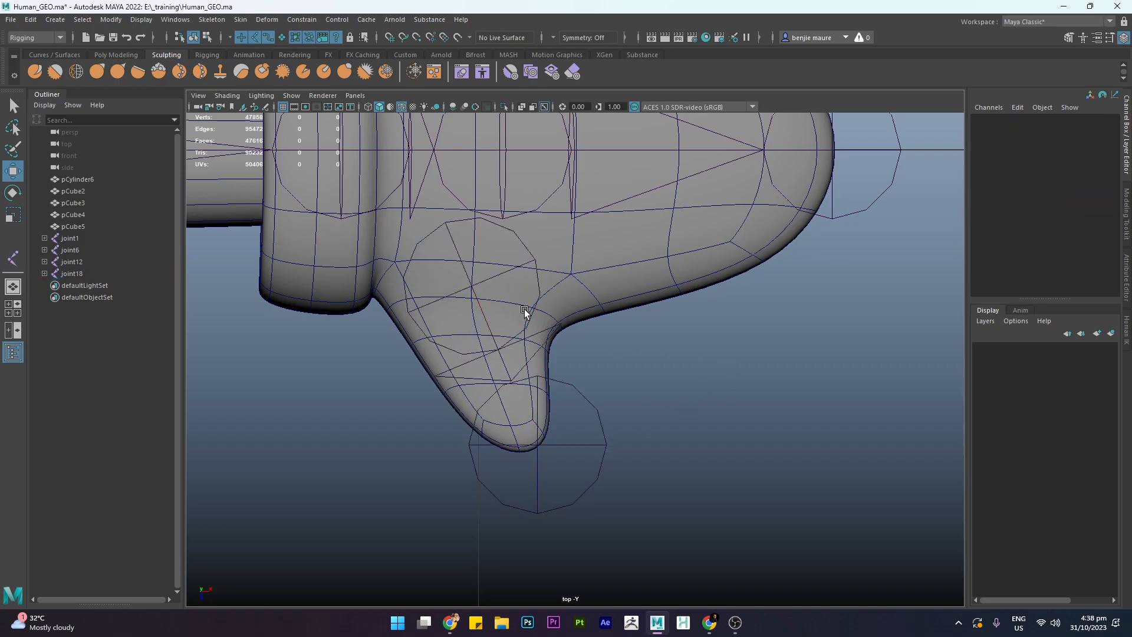
# - Parent the thumb's base joint to the palm joint of the arm chain, then deselect everything
pyautogui.click(484, 282)
pyautogui.keyDown('alt'); pyautogui.moveTo(537, 258); pyautogui.dragTo(555, 308); pyautogui.keyUp('alt')
pyautogui.keyDown('alt'); pyautogui.moveTo(559, 251); pyautogui.dragTo(586, 386, button='middle'); pyautogui.keyUp('alt')
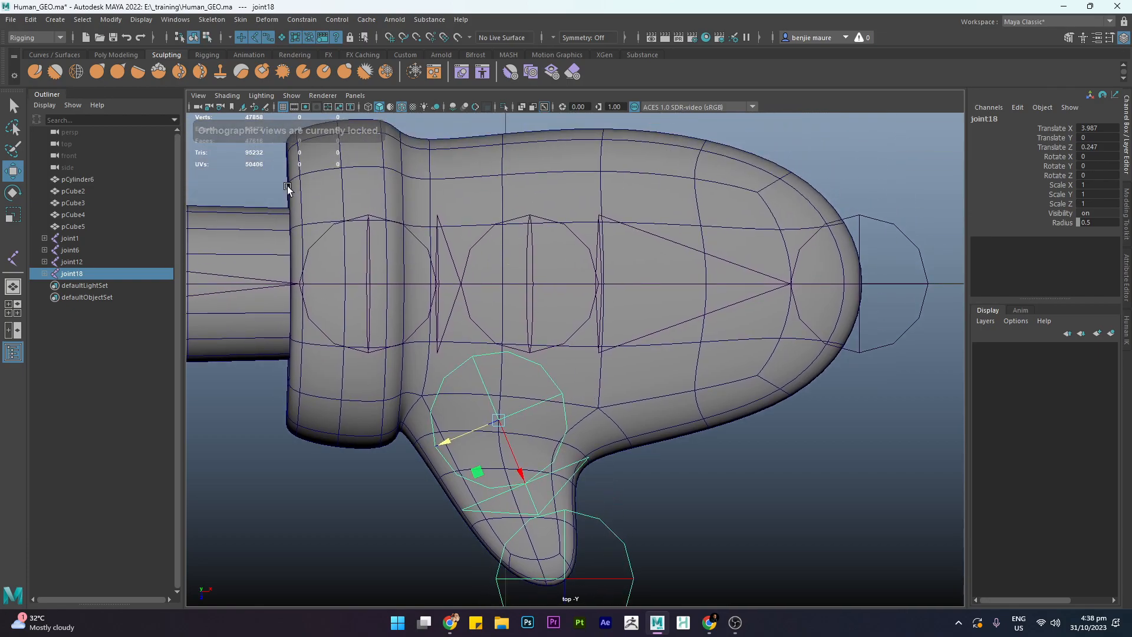
pyautogui.scroll(-8, 599, 324)
pyautogui.scroll(6, 599, 343)
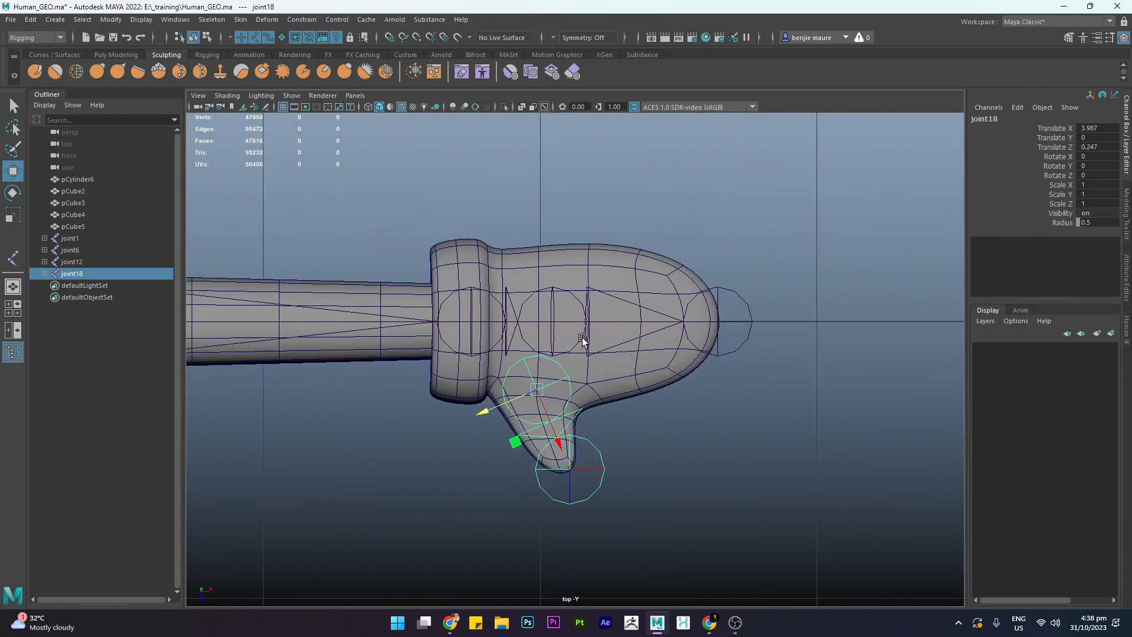
pyautogui.scroll(2, 586, 336)
pyautogui.click(586, 412)
pyautogui.scroll(1, 548, 392)
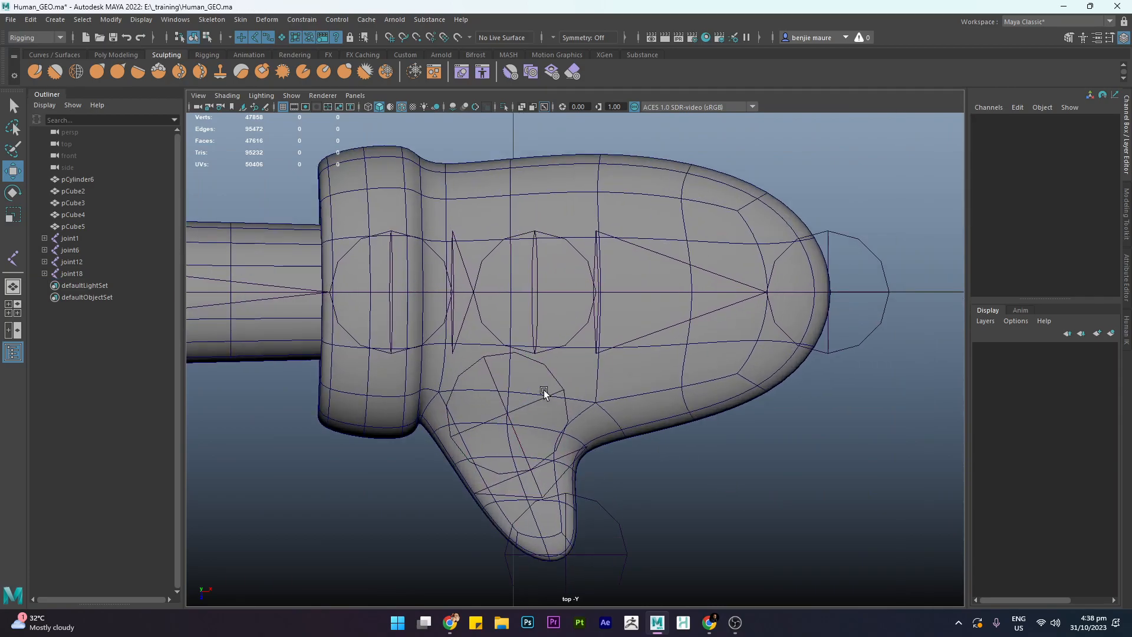
pyautogui.click(548, 399)
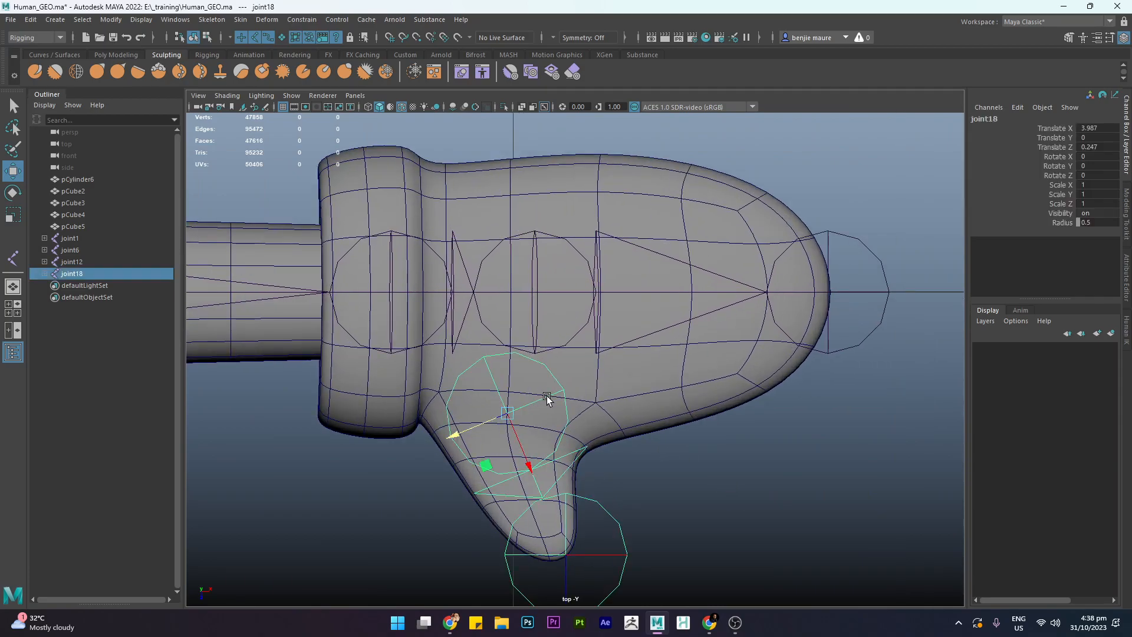
pyautogui.keyDown('shift'); pyautogui.click(535, 292); pyautogui.keyUp('shift')
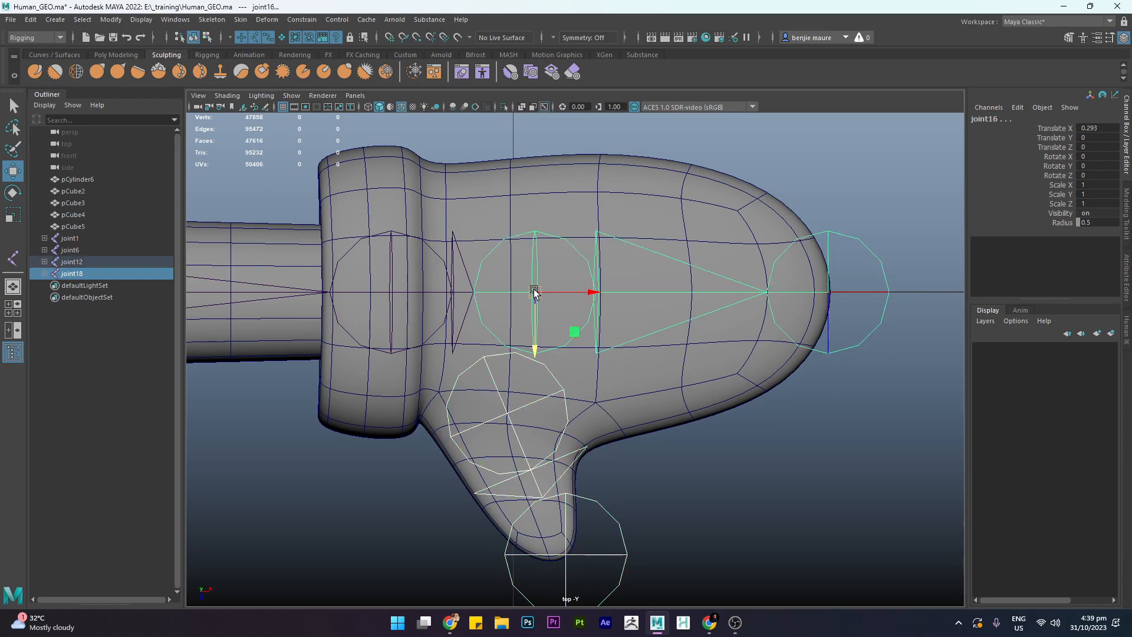
pyautogui.press('p')
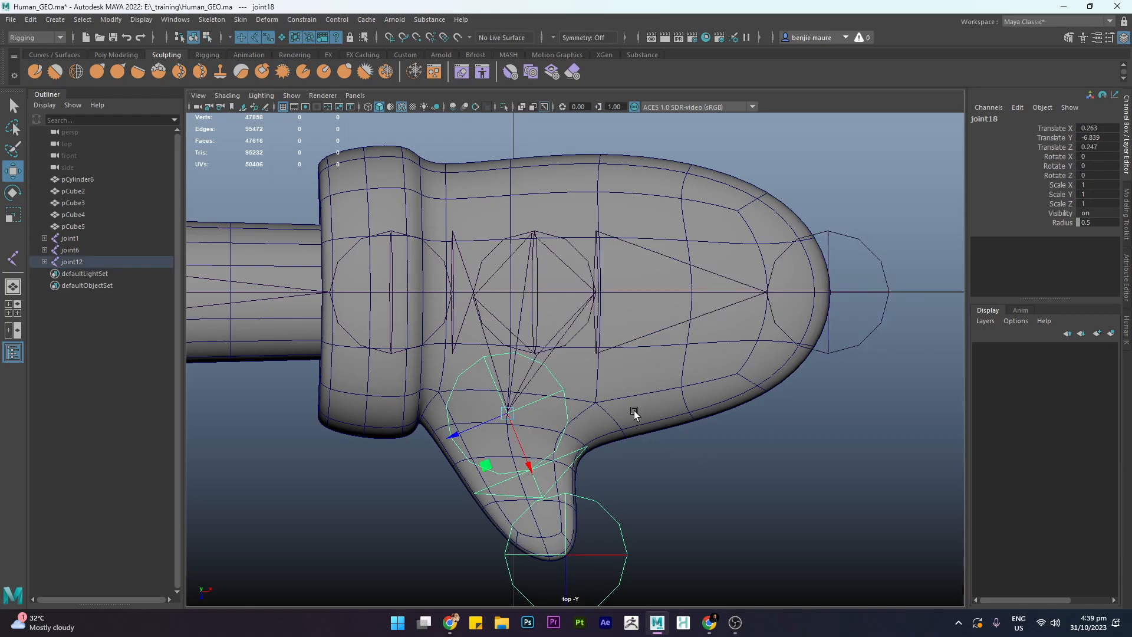
pyautogui.scroll(-5, 634, 413)
pyautogui.keyDown('alt'); pyautogui.moveTo(574, 441); pyautogui.dragTo(646, 446, button='right'); pyautogui.keyUp('alt')
pyautogui.click(647, 446)
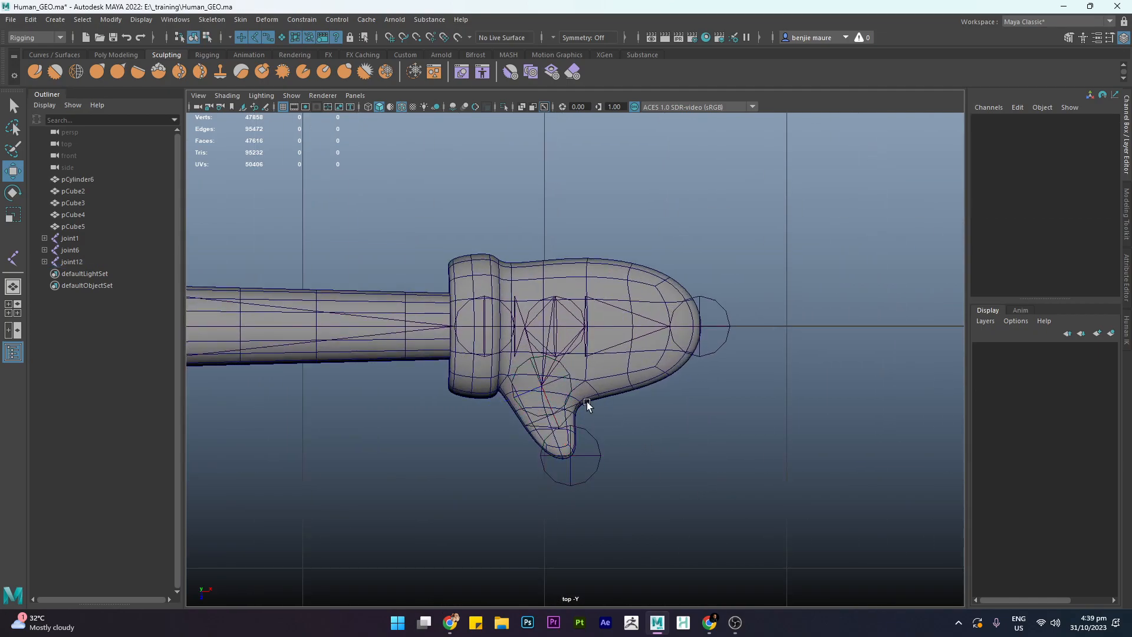
# - Set the radius of the thumb's base joint and of its tip joint to 0.1 each
pyautogui.click(567, 374)
pyautogui.scroll(5, 610, 428)
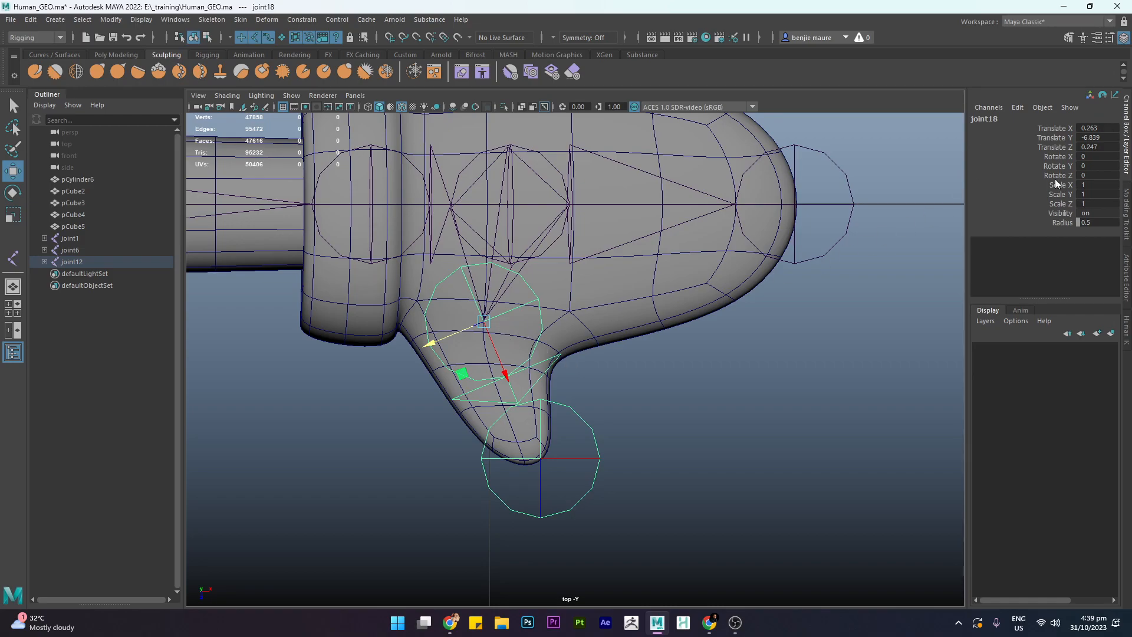
pyautogui.moveTo(1077, 223)
pyautogui.mouseDown()
pyautogui.moveTo(1094, 222)
pyautogui.moveTo(1087, 229)
pyautogui.mouseUp()
pyautogui.press('Return')
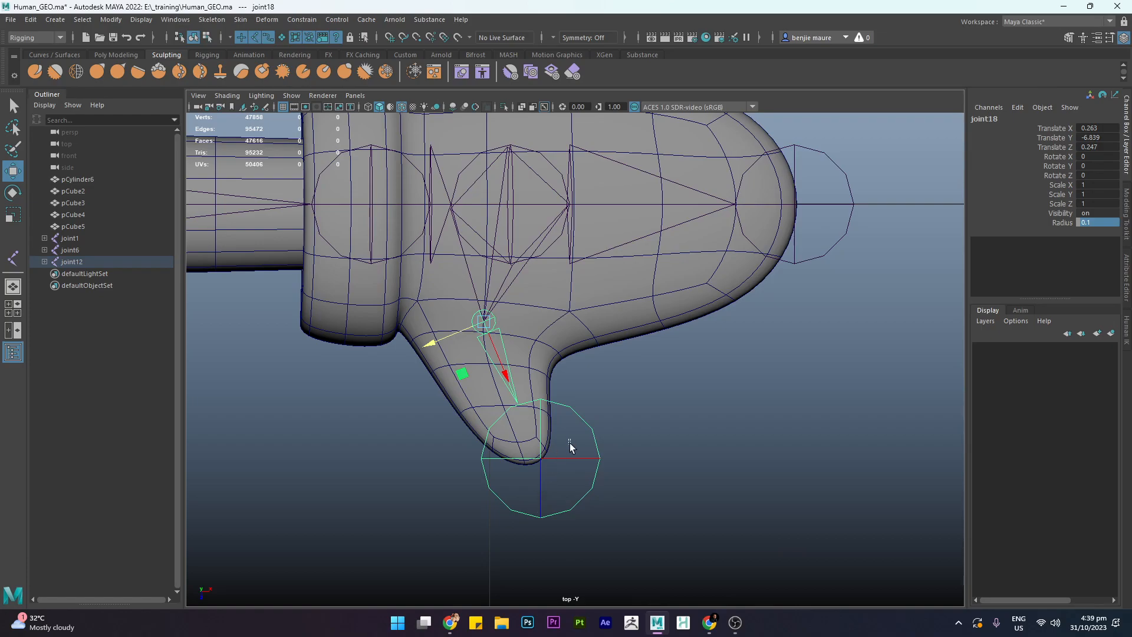
pyautogui.click(568, 443)
pyautogui.click(1090, 222)
pyautogui.write('.1')
pyautogui.press('Return')
pyautogui.click(842, 349)
# - In the front view, raise the thumb chain from the floor into the mitten, to about X -0.055, Y -0.035 relative to the palm joint
pyautogui.scroll(-8, 842, 349)
pyautogui.scroll(10, 571, 369)
pyautogui.press('space')
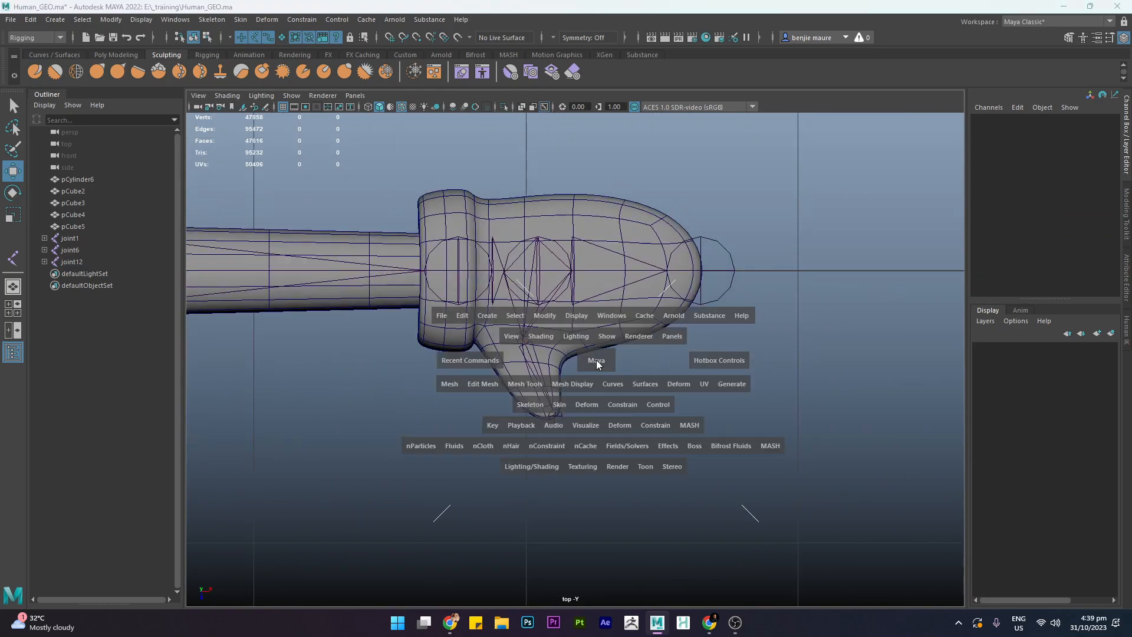
pyautogui.moveTo(596, 360); pyautogui.dragTo(607, 332)
pyautogui.scroll(-5, 740, 354)
pyautogui.keyDown('alt'); pyautogui.moveTo(755, 407); pyautogui.dragTo(768, 385); pyautogui.keyUp('alt')
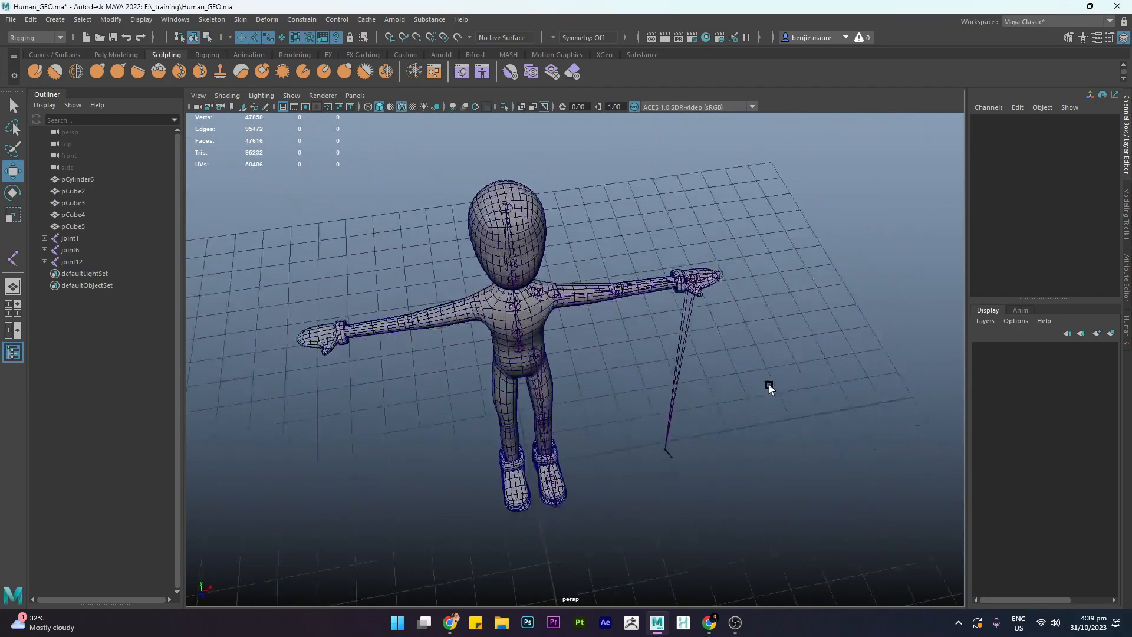
pyautogui.scroll(4, 758, 483)
pyautogui.click(702, 494)
pyautogui.press('space')
pyautogui.moveTo(681, 501); pyautogui.dragTo(684, 531)
pyautogui.scroll(-8, 713, 450)
pyautogui.scroll(10, 672, 430)
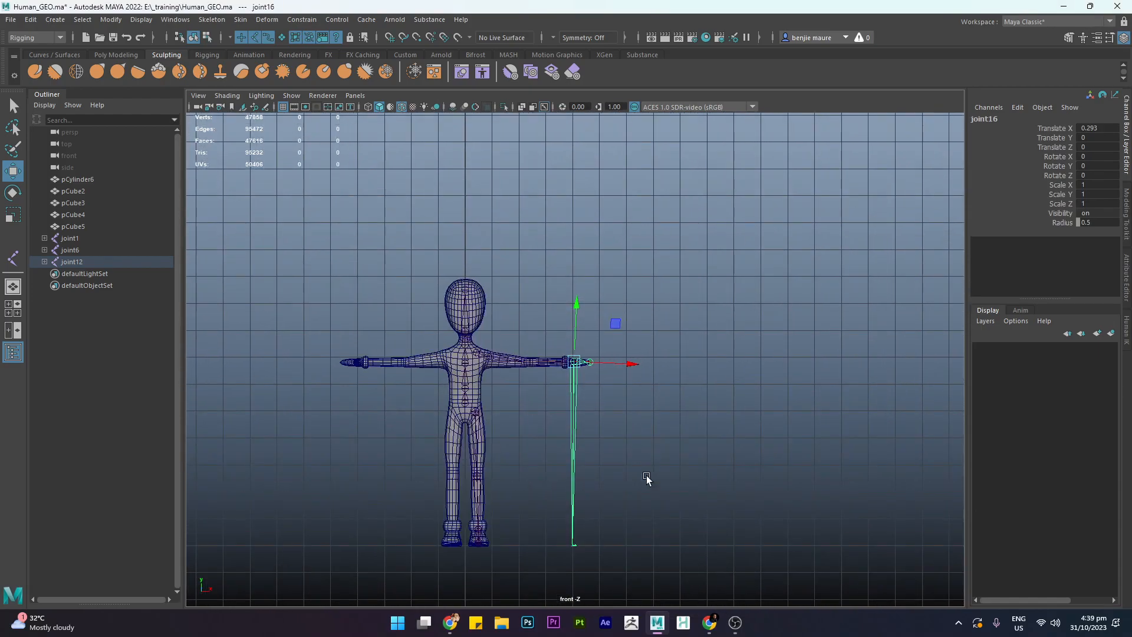
pyautogui.click(511, 542)
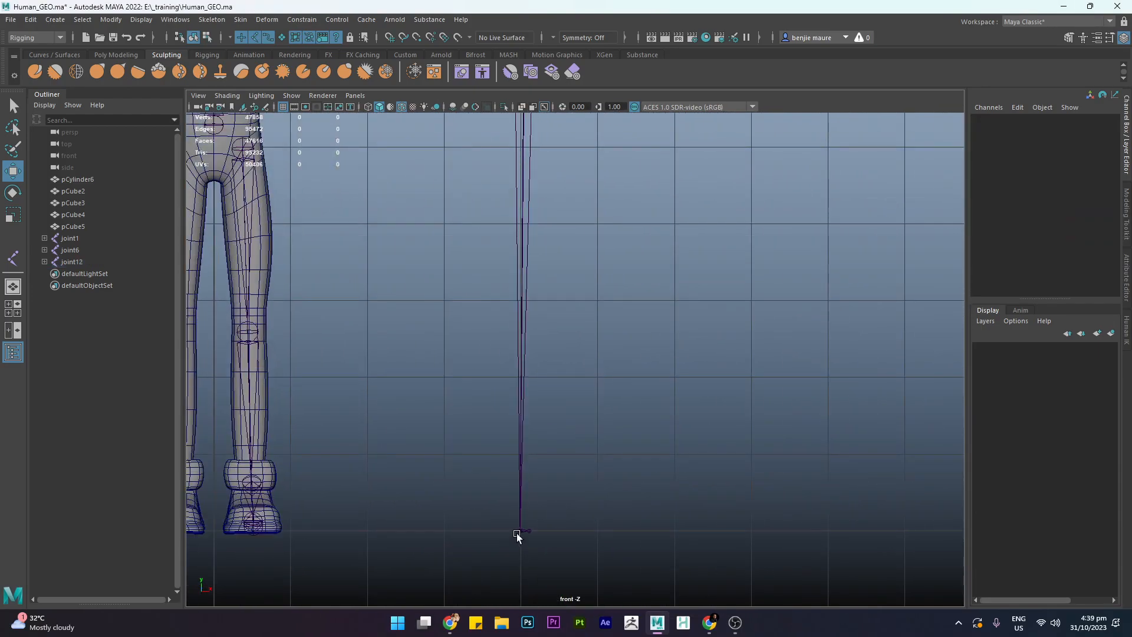
pyautogui.click(516, 533)
pyautogui.moveTo(520, 473); pyautogui.dragTo(486, 94)
pyautogui.keyDown('alt'); pyautogui.moveTo(573, 178); pyautogui.dragTo(603, 492, button='middle'); pyautogui.keyUp('alt')
pyautogui.moveTo(550, 406); pyautogui.dragTo(529, 262)
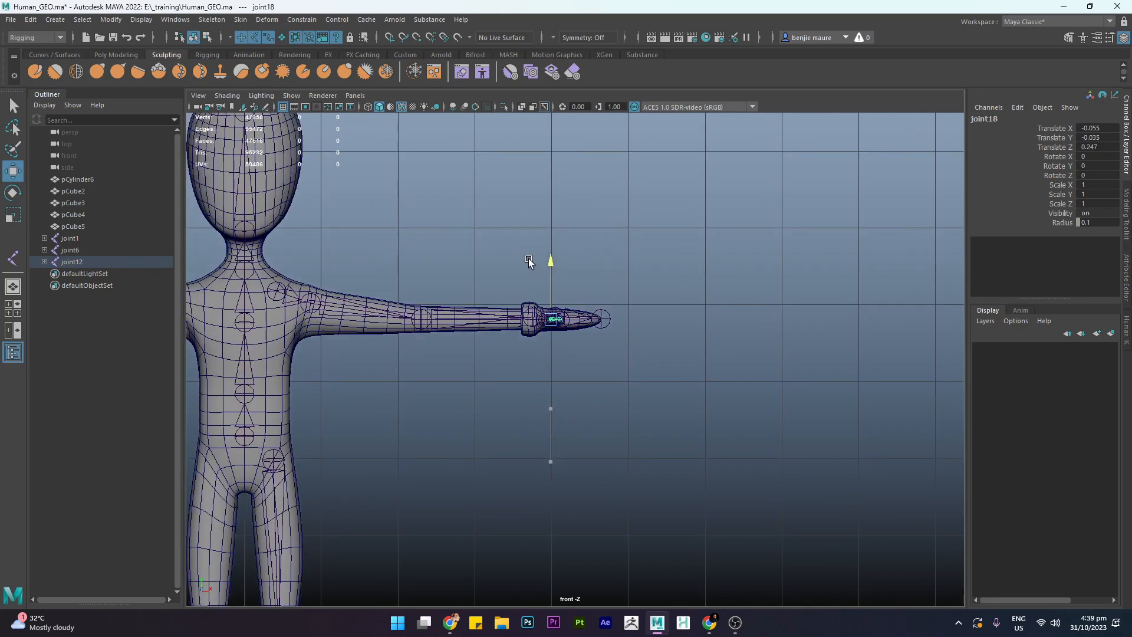
pyautogui.scroll(5, 529, 262)
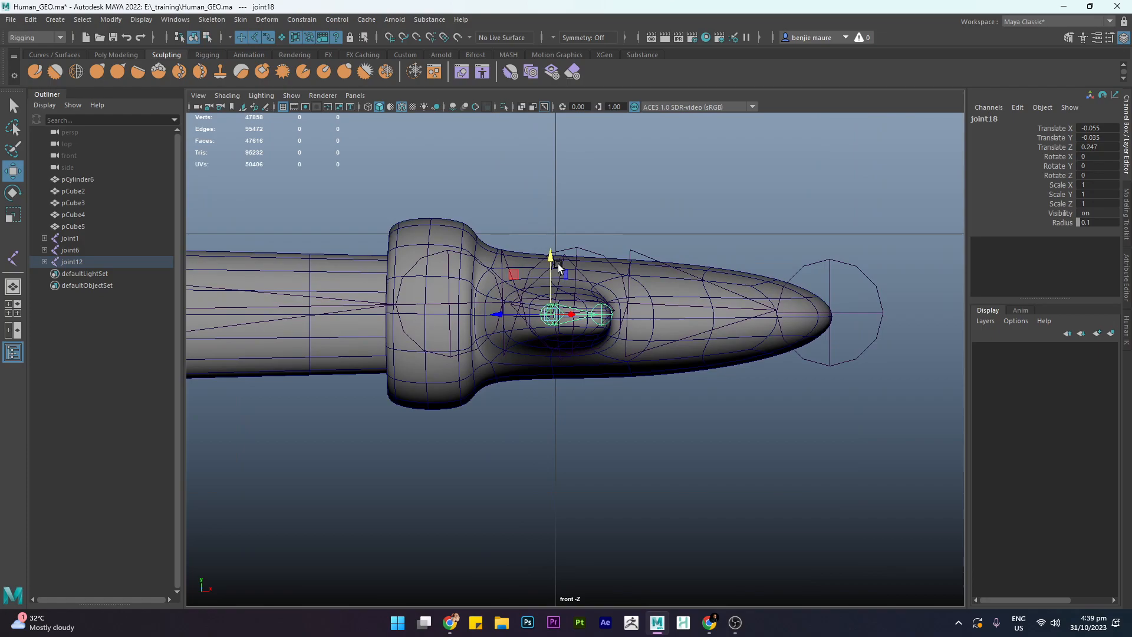
# - Return to the perspective view with nothing selected and turn off the wireframe overlay on the shaded meshes
pyautogui.press('space')
pyautogui.moveTo(533, 404); pyautogui.dragTo(548, 373)
pyautogui.keyDown('alt'); pyautogui.moveTo(646, 416); pyautogui.dragTo(604, 428); pyautogui.keyUp('alt')
pyautogui.click(465, 470)
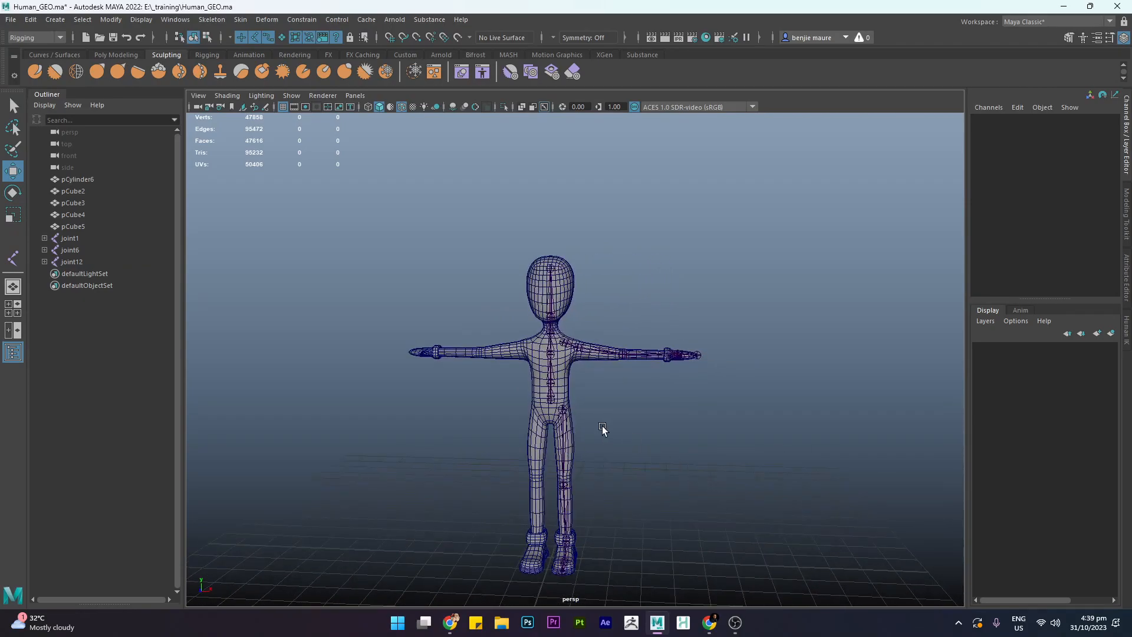
pyautogui.scroll(3, 602, 429)
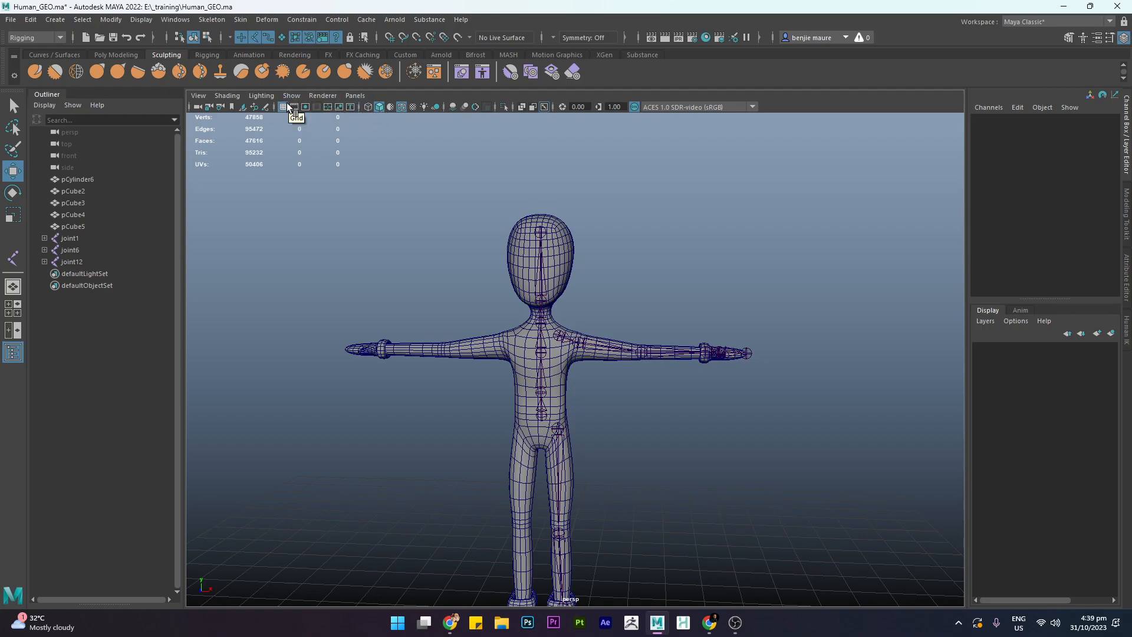
pyautogui.click(401, 107)
pyautogui.keyDown('alt'); pyautogui.moveTo(631, 353); pyautogui.dragTo(597, 217, button='middle'); pyautogui.keyUp('alt')
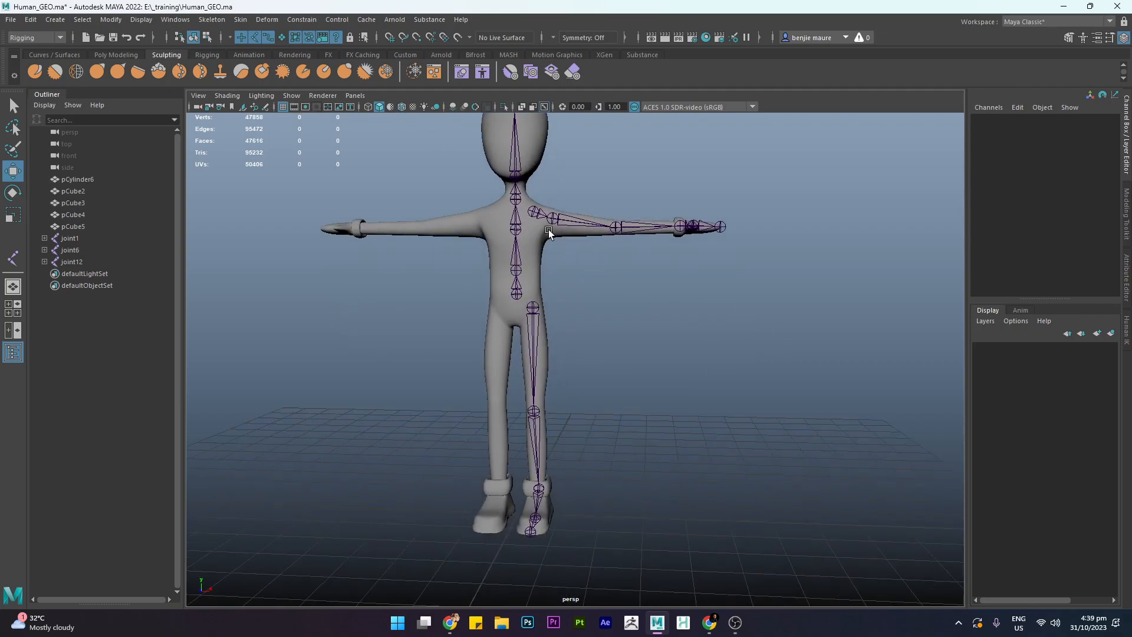
# - Parent the arm chain's root joint at the collarbone to the chest joint of the spine, then clear the selection
pyautogui.keyDown('alt'); pyautogui.moveTo(548, 233); pyautogui.dragTo(566, 229, button='right'); pyautogui.keyUp('alt')
pyautogui.keyDown('alt'); pyautogui.moveTo(566, 229); pyautogui.dragTo(628, 353, button='middle'); pyautogui.keyUp('alt')
pyautogui.keyDown('alt'); pyautogui.moveTo(629, 352); pyautogui.dragTo(618, 318, button='right'); pyautogui.keyUp('alt')
pyautogui.keyDown('alt'); pyautogui.moveTo(603, 227); pyautogui.dragTo(628, 339, button='middle'); pyautogui.keyUp('alt')
pyautogui.scroll(3, 590, 277)
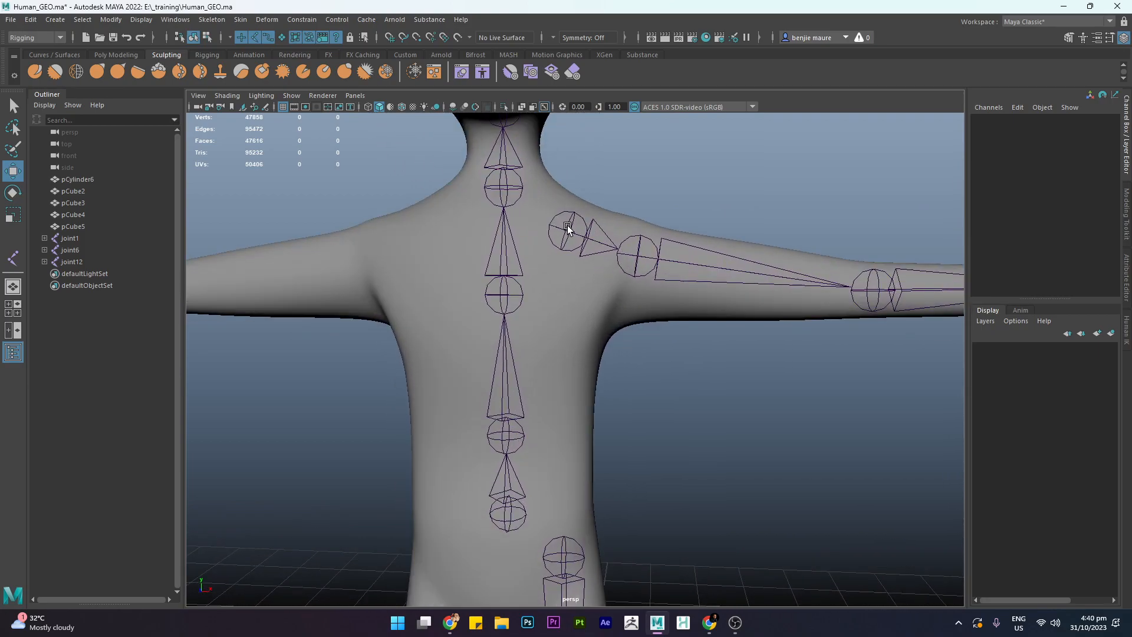
pyautogui.click(567, 225)
pyautogui.scroll(3, 548, 218)
pyautogui.keyDown('alt'); pyautogui.moveTo(581, 189); pyautogui.dragTo(591, 229, button='middle'); pyautogui.keyUp('alt')
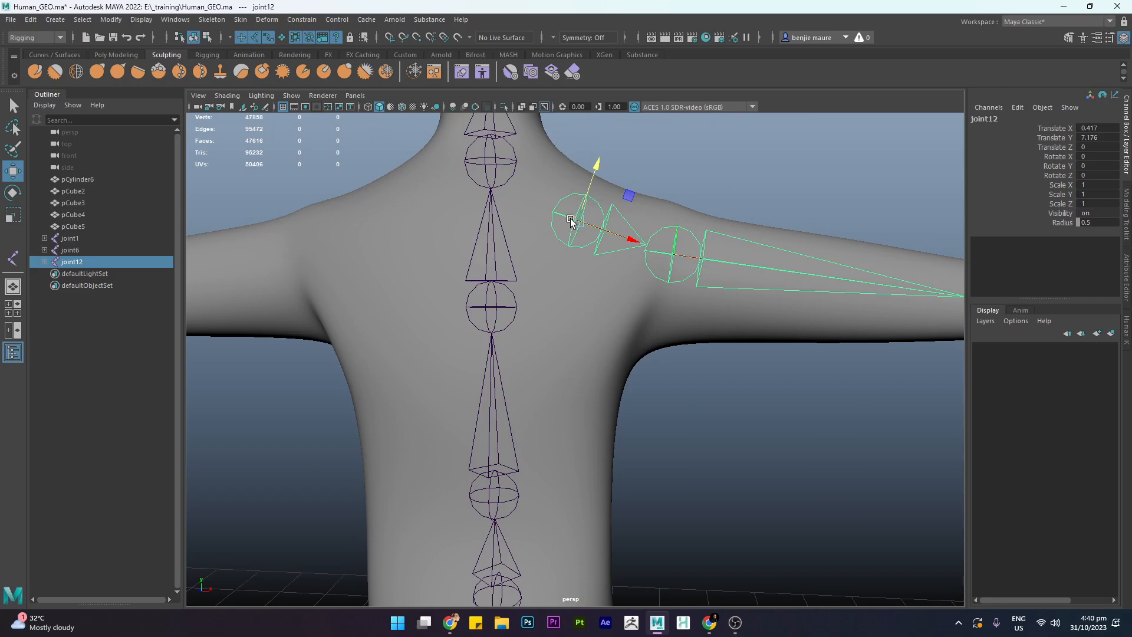
pyautogui.keyDown('alt'); pyautogui.moveTo(576, 220); pyautogui.dragTo(582, 333, button='middle'); pyautogui.keyUp('alt')
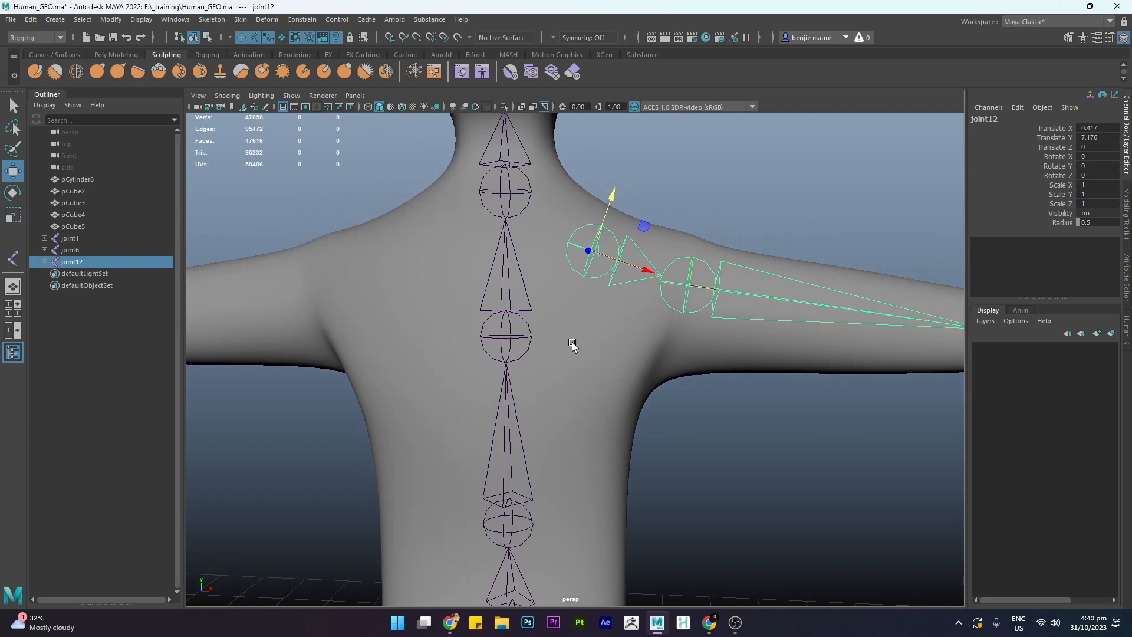
pyautogui.click(799, 145)
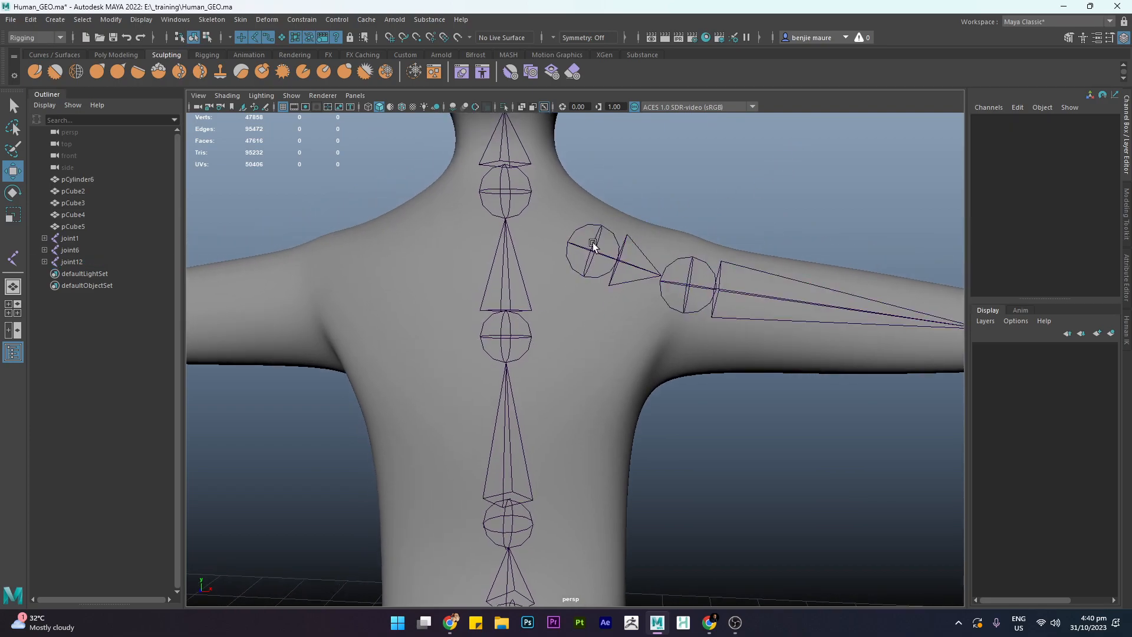
pyautogui.click(592, 244)
pyautogui.keyDown('alt'); pyautogui.moveTo(607, 245); pyautogui.dragTo(615, 250, button='middle'); pyautogui.keyUp('alt')
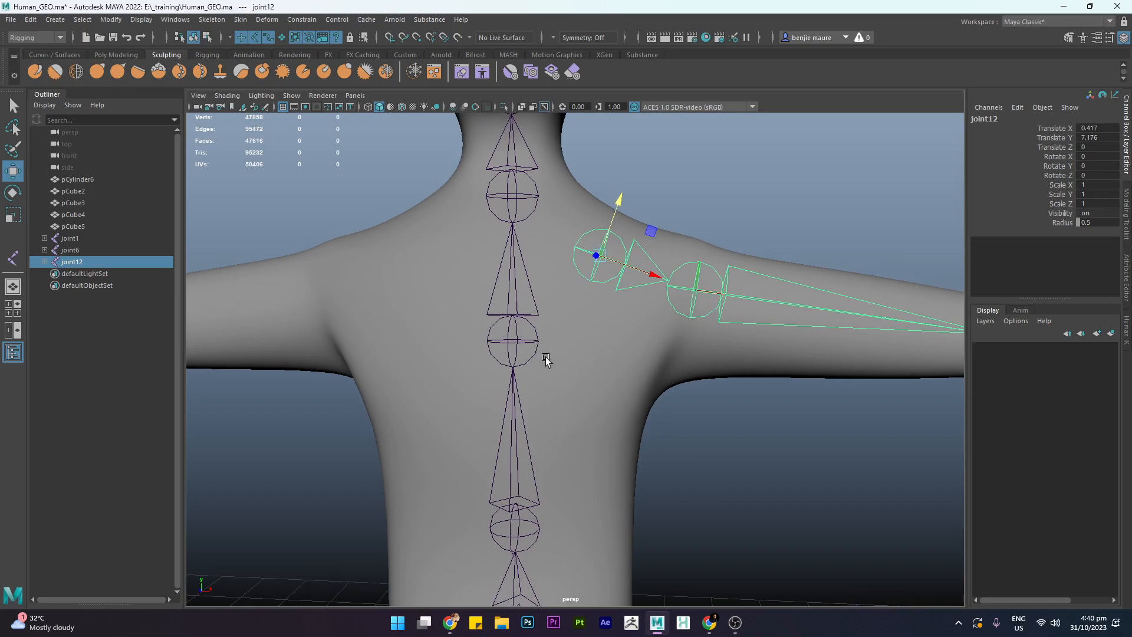
pyautogui.click(514, 342)
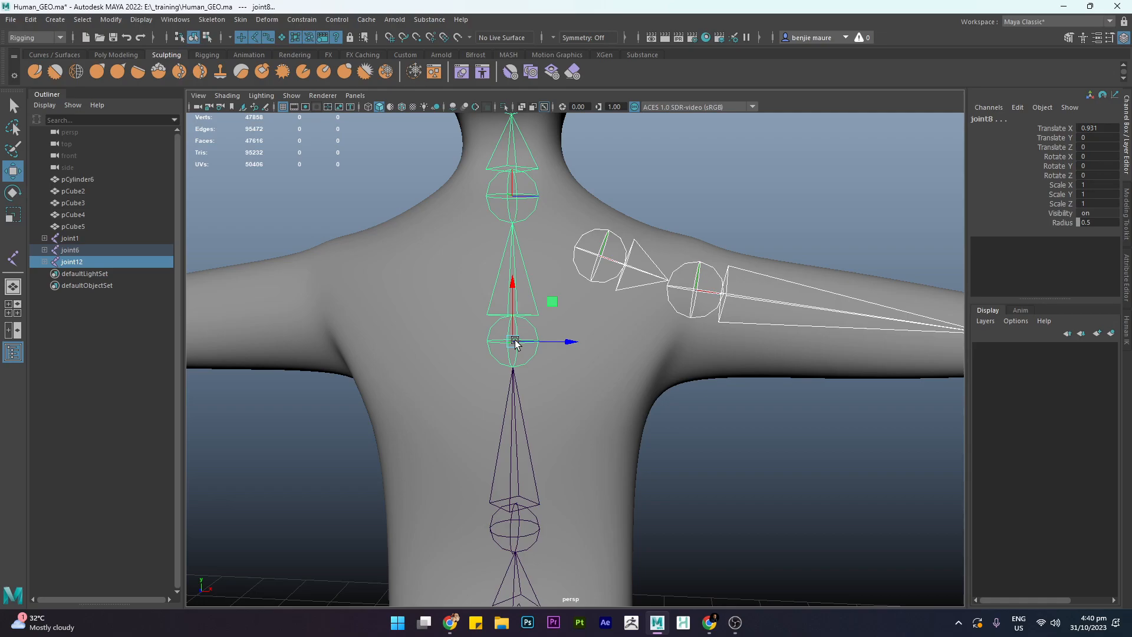
pyautogui.press('p')
pyautogui.click(696, 215)
# - Parent the leg chain's hip joint to the root joint at the base of the spine, then clear the selection
pyautogui.scroll(-2, 669, 307)
pyautogui.scroll(-5, 724, 405)
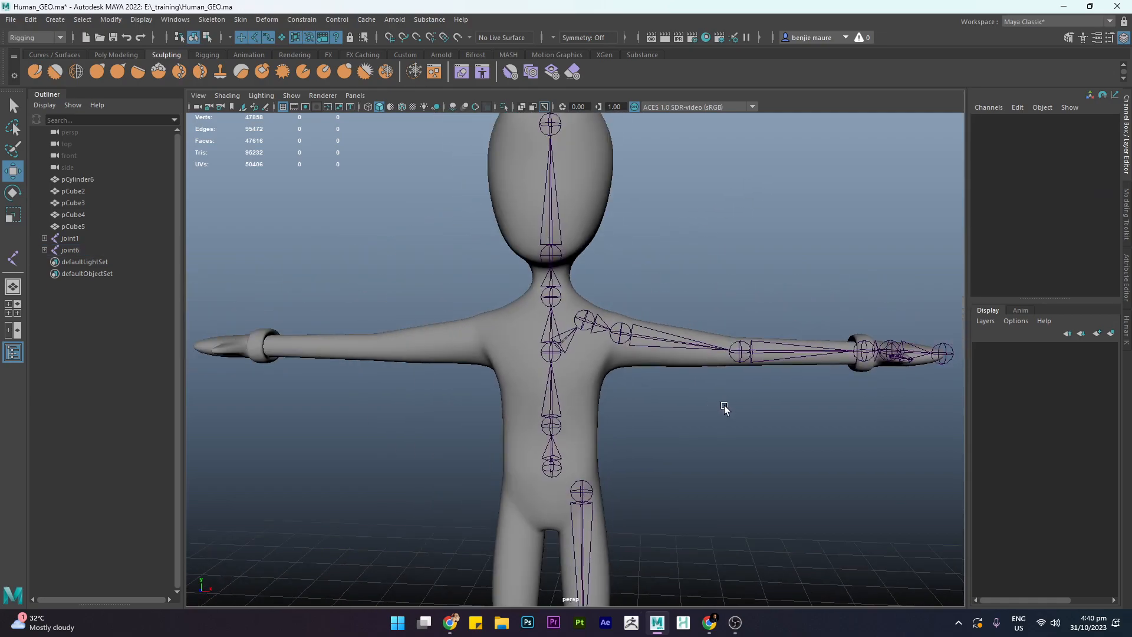
pyautogui.keyDown('alt'); pyautogui.moveTo(642, 463); pyautogui.dragTo(639, 296, button='middle'); pyautogui.keyUp('alt')
pyautogui.scroll(5, 640, 292)
pyautogui.scroll(-2, 651, 231)
pyautogui.keyDown('alt'); pyautogui.moveTo(653, 229); pyautogui.dragTo(659, 295, button='middle'); pyautogui.keyUp('alt')
pyautogui.scroll(3, 657, 306)
pyautogui.scroll(-4, 652, 378)
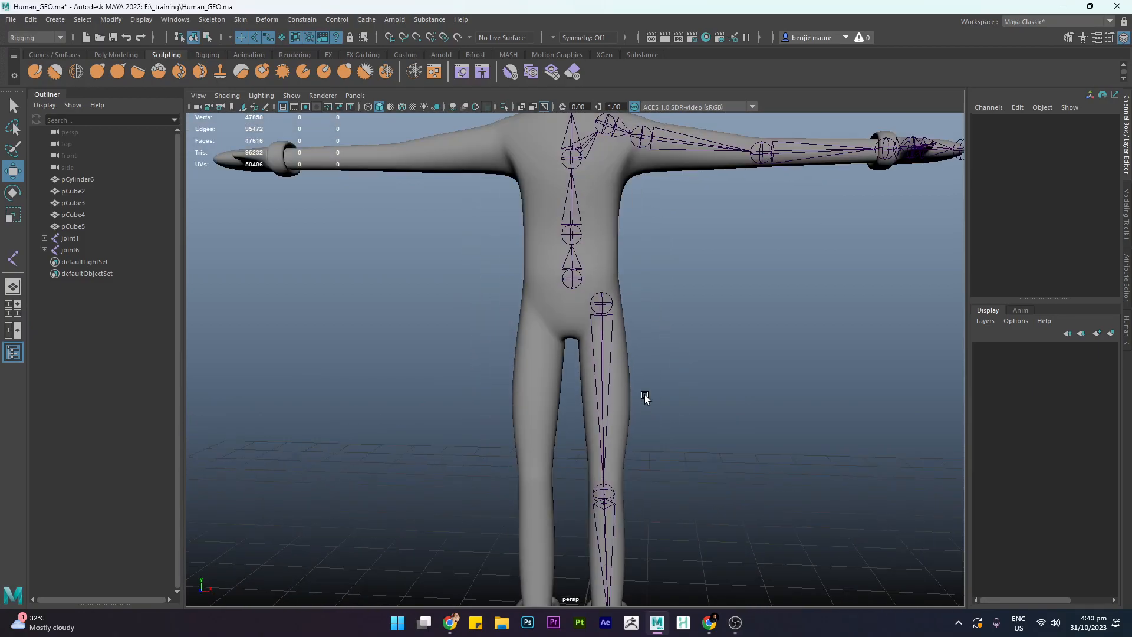
pyautogui.scroll(3, 613, 318)
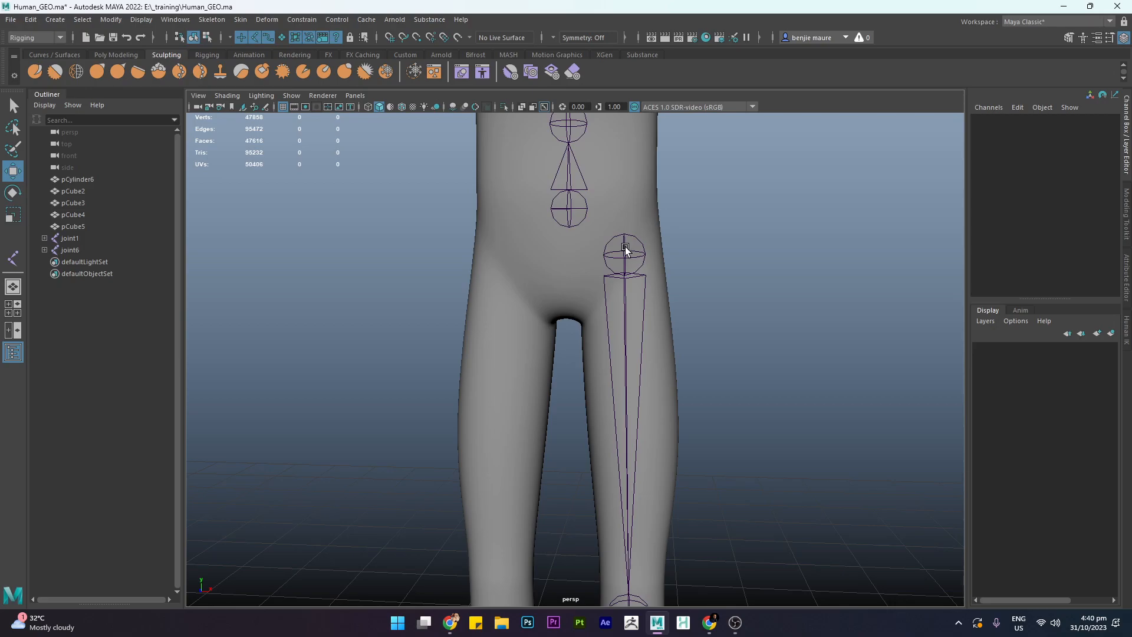
pyautogui.click(625, 249)
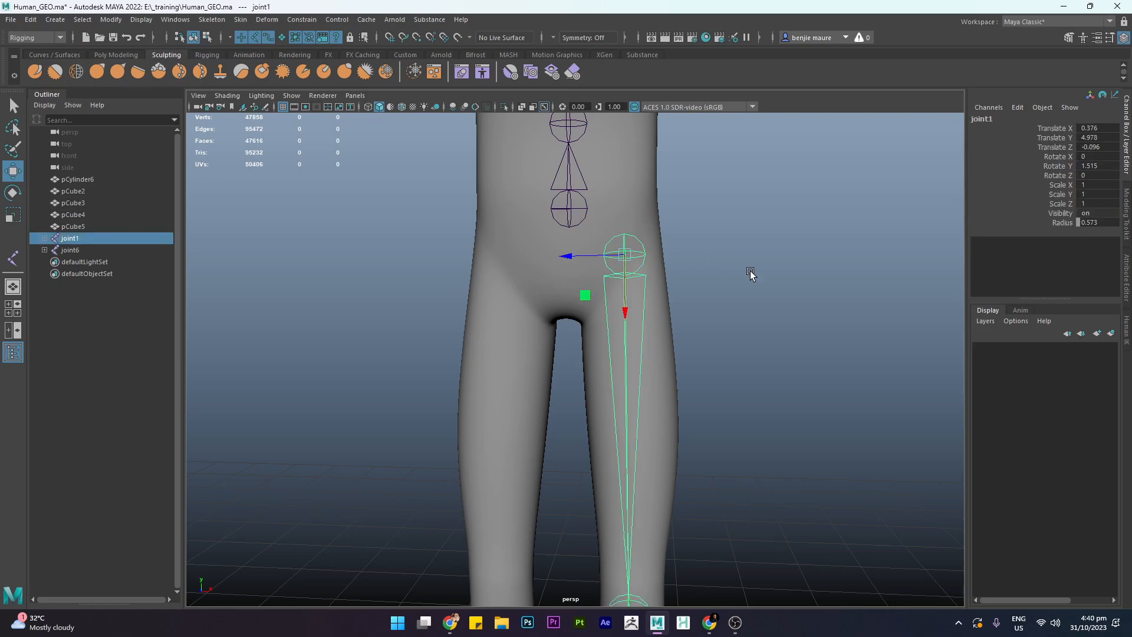
pyautogui.keyDown('shift'); pyautogui.click(563, 210); pyautogui.keyUp('shift')
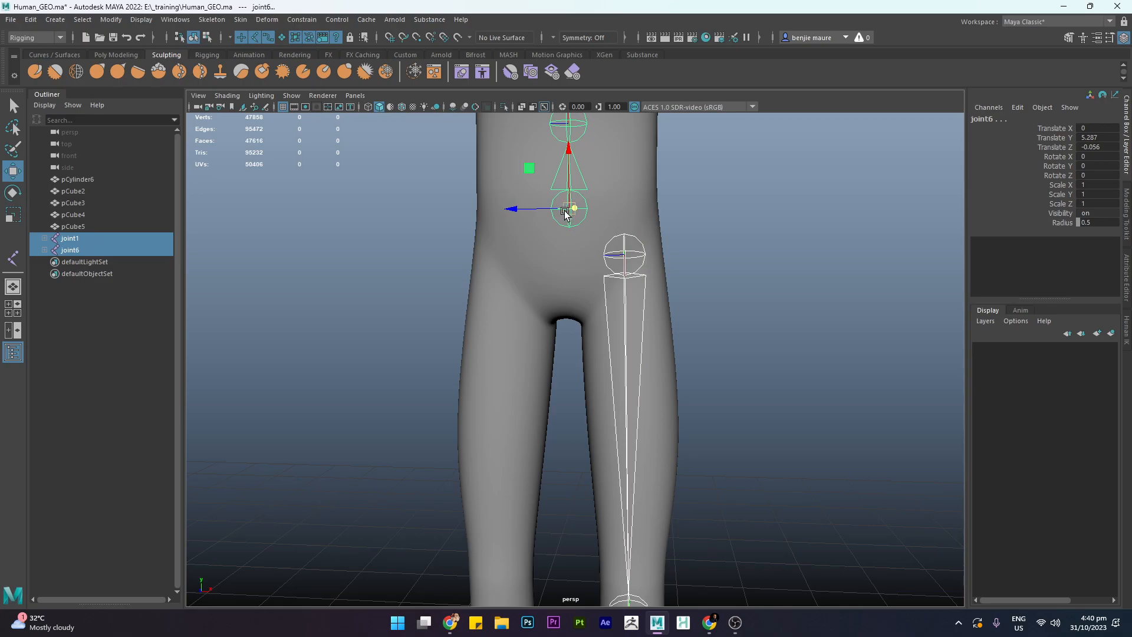
pyautogui.press('p')
pyautogui.click(771, 255)
pyautogui.press('f')
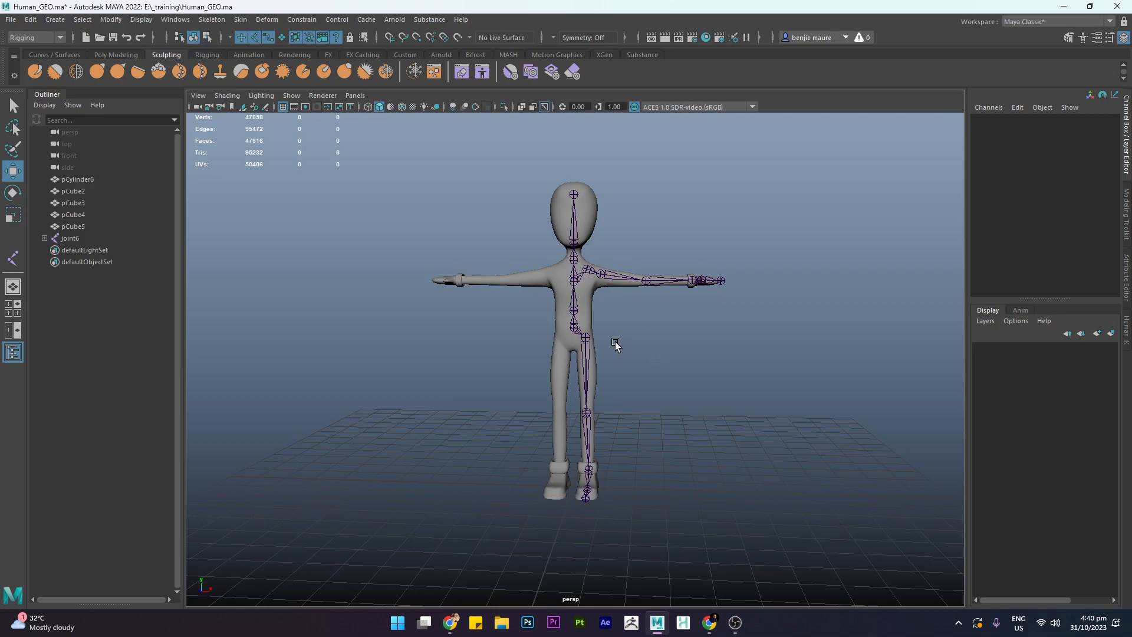
pyautogui.scroll(-3, 621, 346)
pyautogui.keyDown('alt'); pyautogui.moveTo(641, 377); pyautogui.dragTo(618, 386); pyautogui.keyUp('alt')
pyautogui.keyDown('alt'); pyautogui.moveTo(618, 386); pyautogui.dragTo(864, 508, button='right'); pyautogui.keyUp('alt')
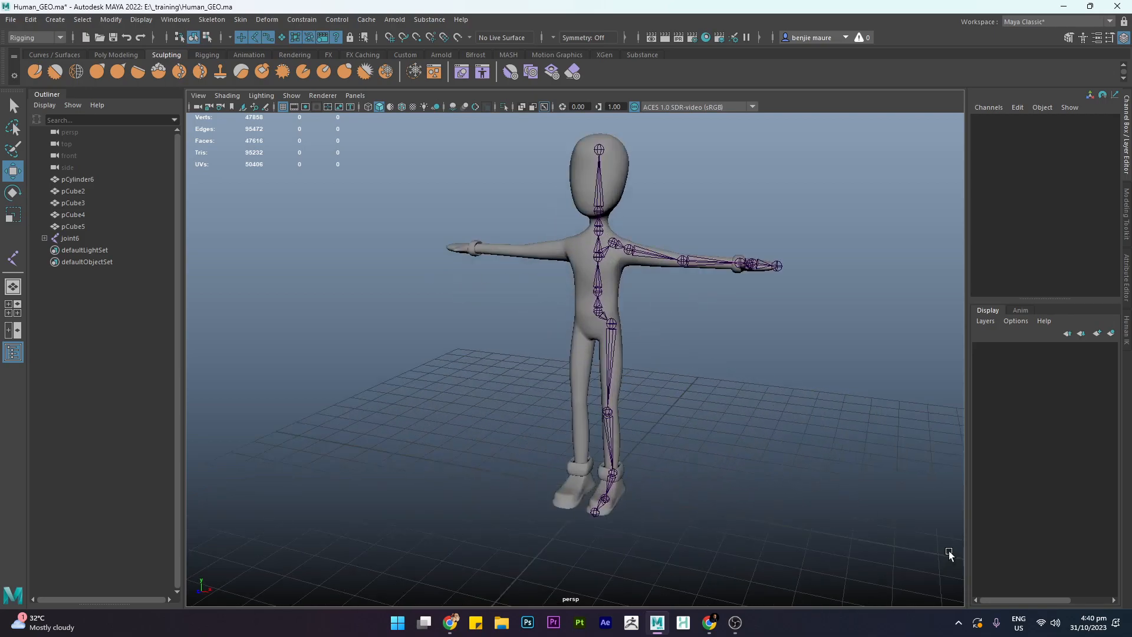